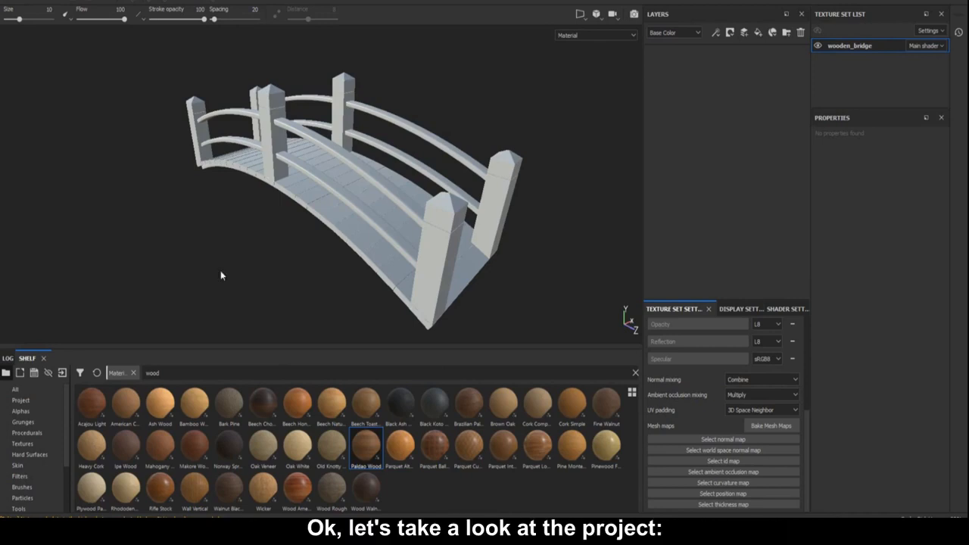
- Apply the Paldao Wood material to the bridge as a new fill layer
mouse_move(316, 250)
left_mouse_down("alt+shift")
mouse_move(303, 252)
mouse_move(386, 268)
mouse_move(329, 203)
mouse_move(257, 205)
mouse_move(207, 185)
mouse_move(336, 207)
mouse_move(365, 200)
mouse_move(431, 110)
left_mouse_up("alt+shift")
scroll(370, 197, "up", 5)
scroll(372, 181, "up", 2)
left_click_drag(372, 157, 254, 207, "alt")
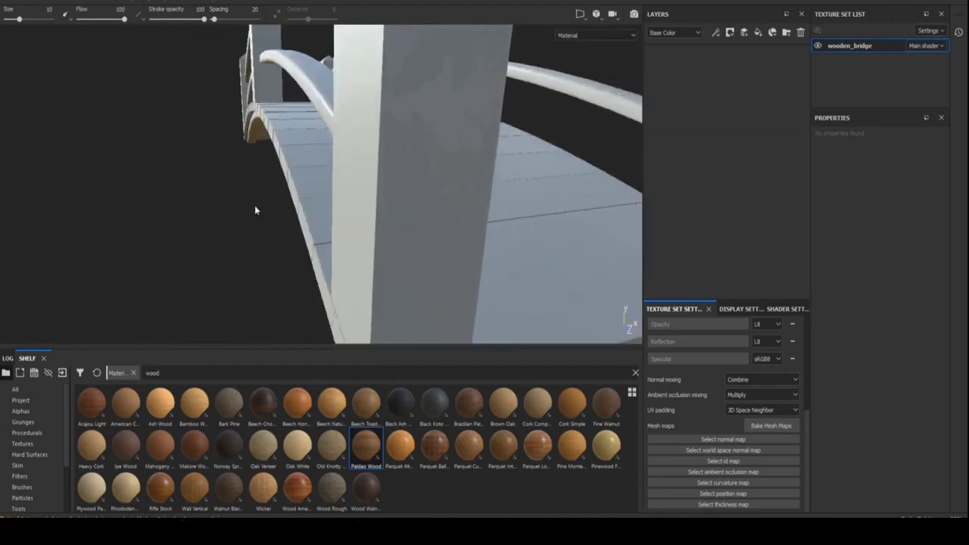
middle_click_drag(318, 199, 170, 188, "alt")
left_click_drag(352, 204, 388, 200, "alt")
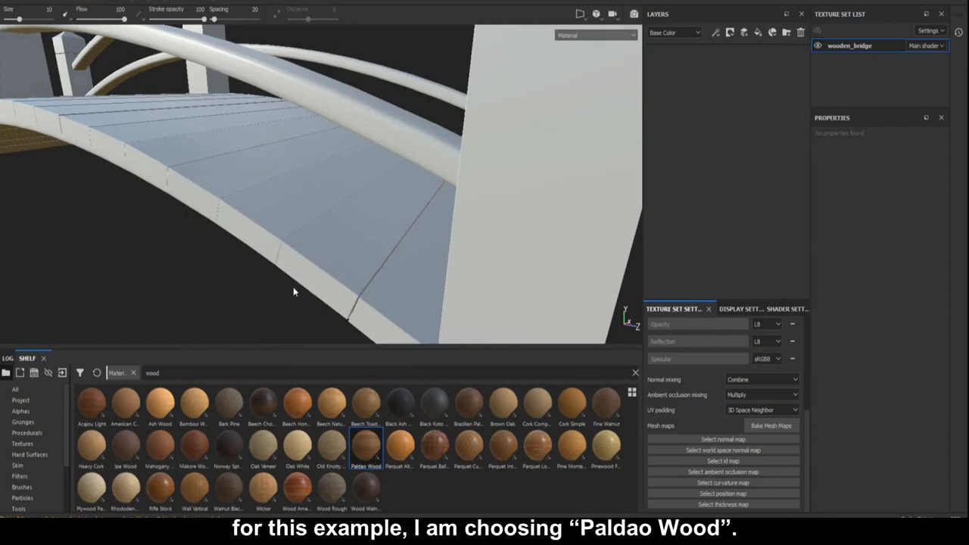
left_click_drag(359, 448, 704, 212)
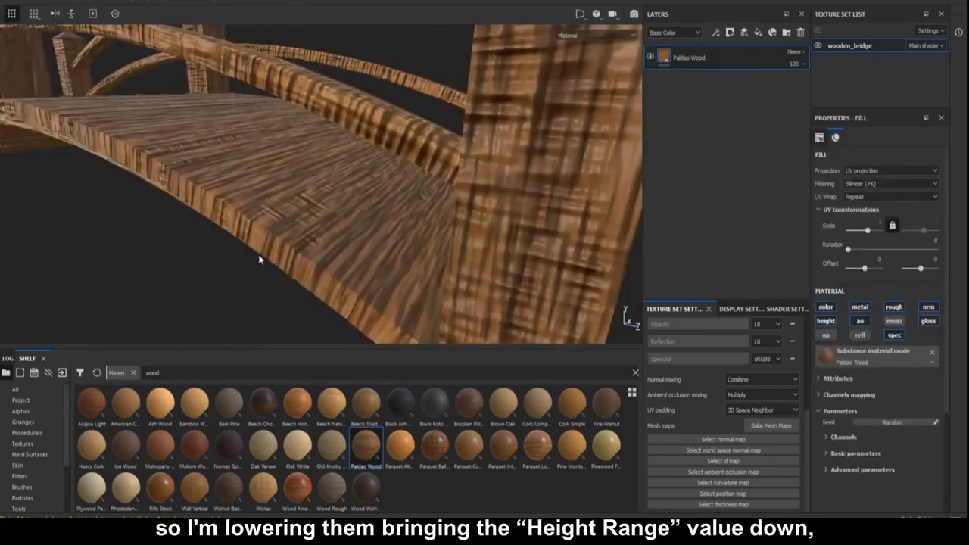
- Set the Paldao Wood fill's Height Range to 0.08 and its UV transformation scale to 3
scroll(877, 364, "down", 3)
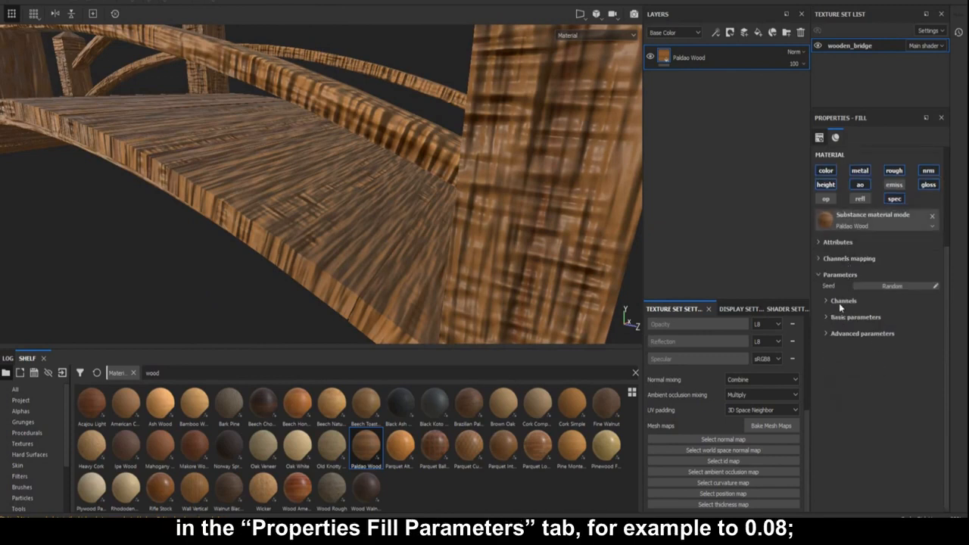
left_click(840, 317)
scroll(839, 349, "down", 1)
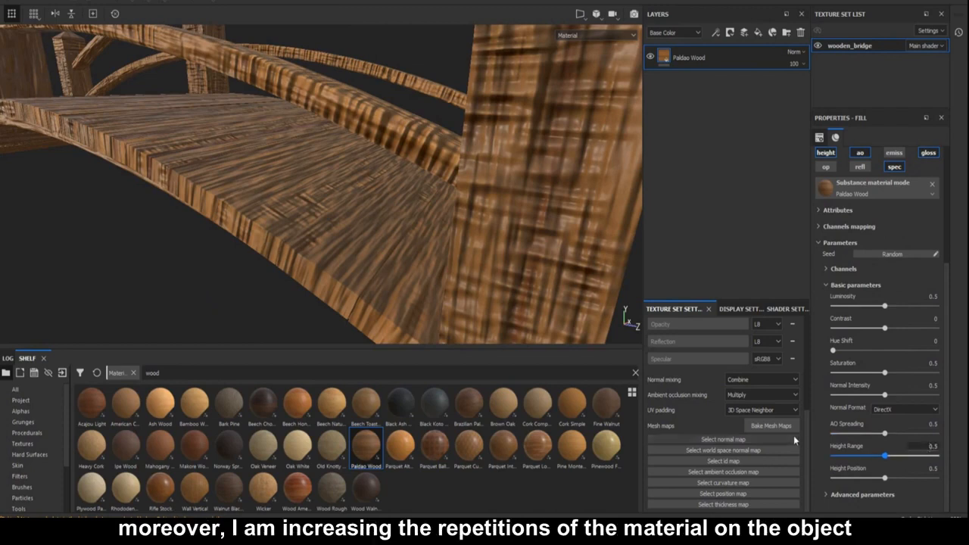
key("Delete")
key("Delete")
key("Delete")
type("0.00")
key("Return")
scroll(868, 222, "up", 5)
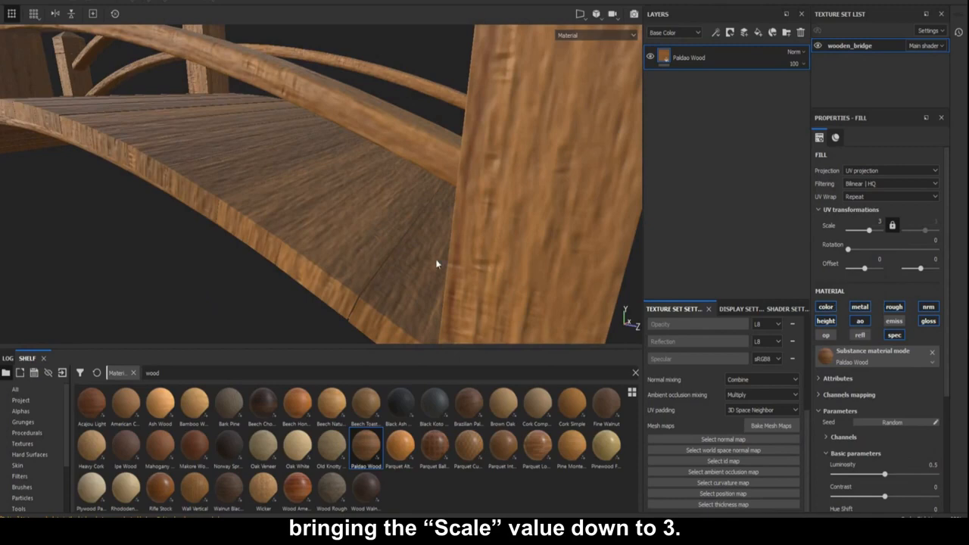
- Lower the saturation of the Paldao Wood fill's Wood Color to 0.35
left_click_drag(480, 242, 319, 237, "alt")
scroll(907, 371, "down", 5)
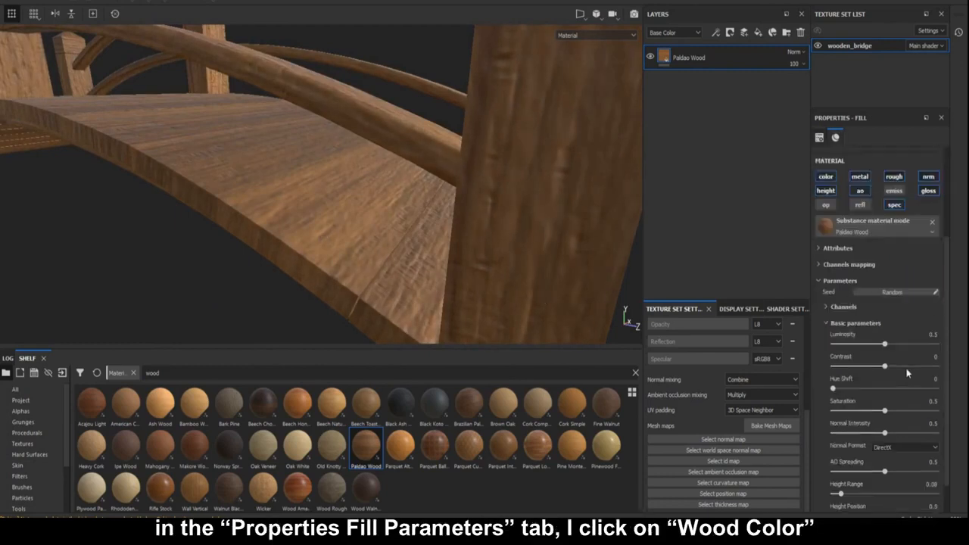
left_click(863, 495)
scroll(874, 462, "down", 2)
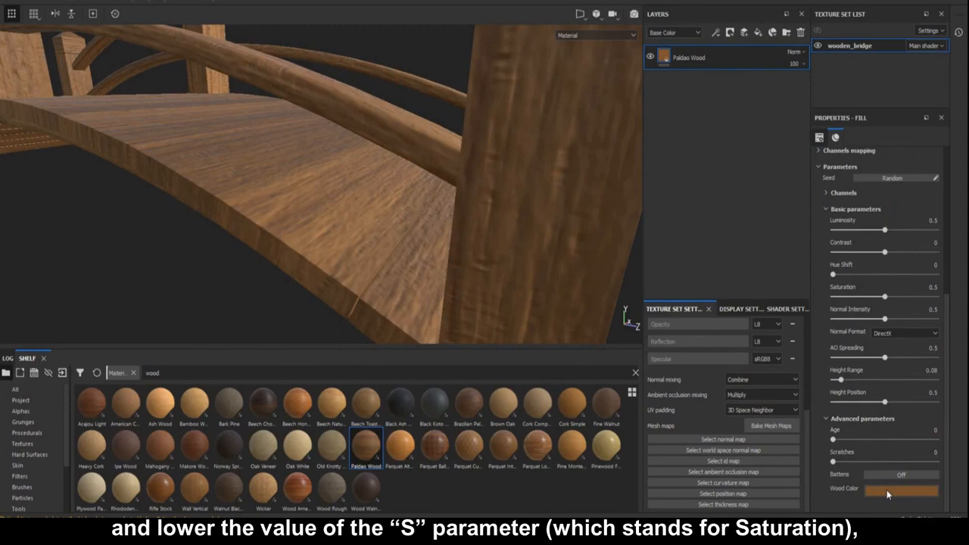
left_click(887, 490)
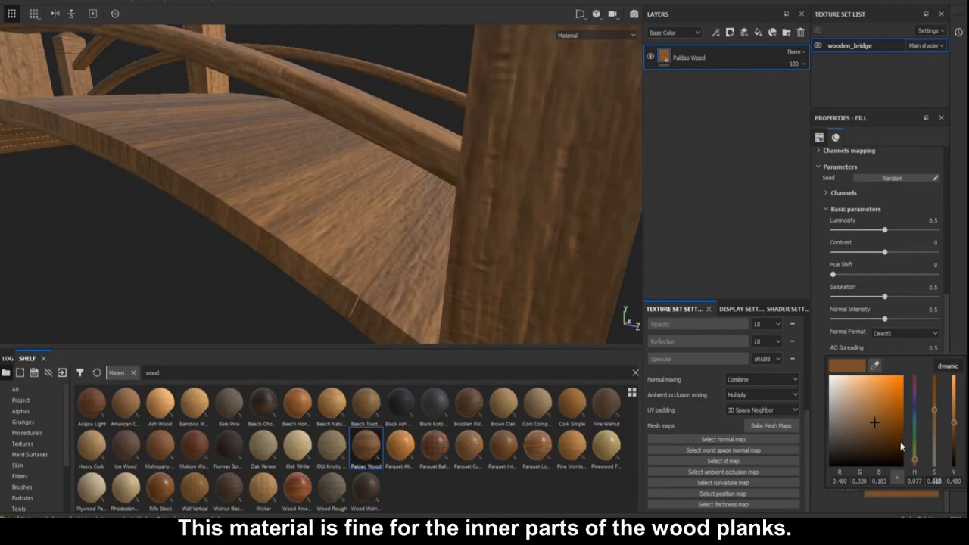
type("0.35")
key("Return")
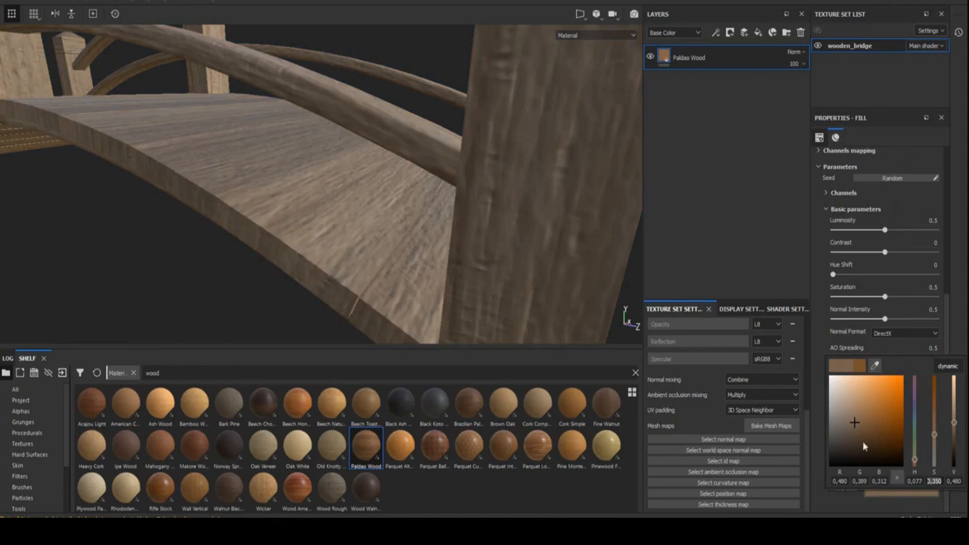
- Rename the Paldao Wood layer as inner
left_click_drag(316, 266, 158, 229, "alt")
double_click(694, 58)
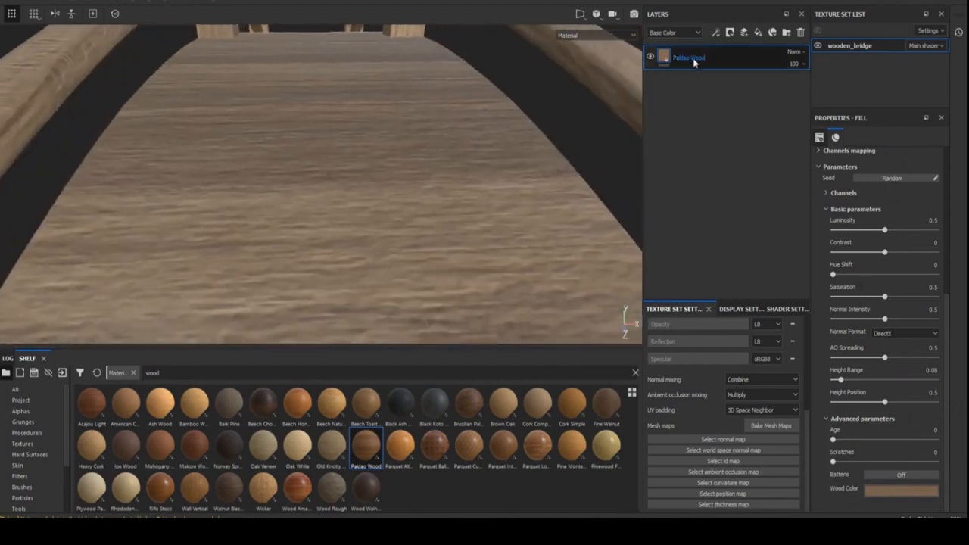
type("inner")
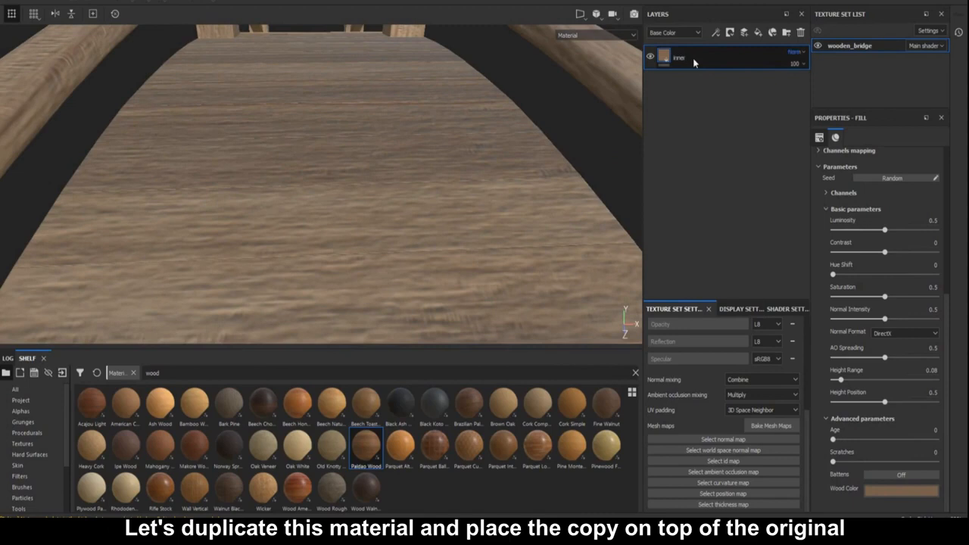
- Duplicate the inner layer and rename the upper copy as outer
right_click(695, 63)
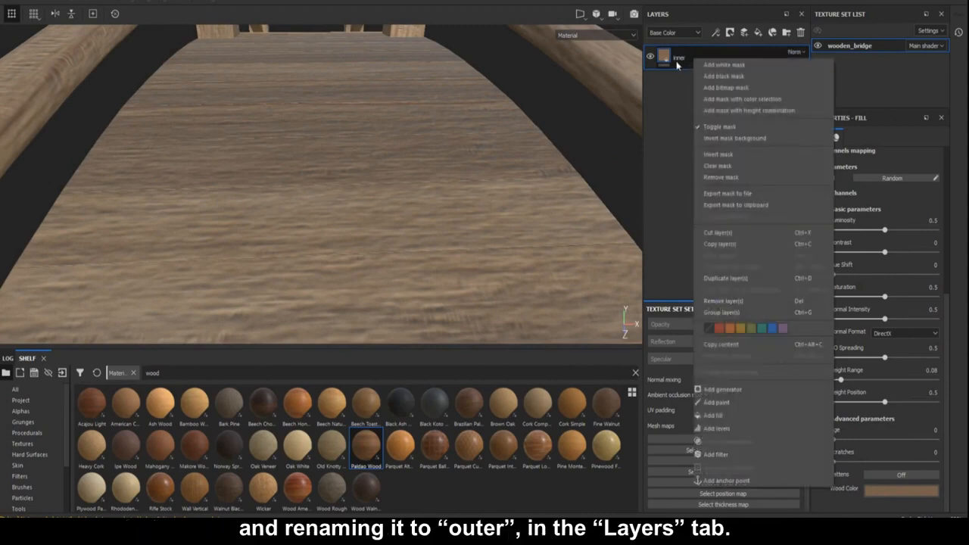
left_click(677, 65)
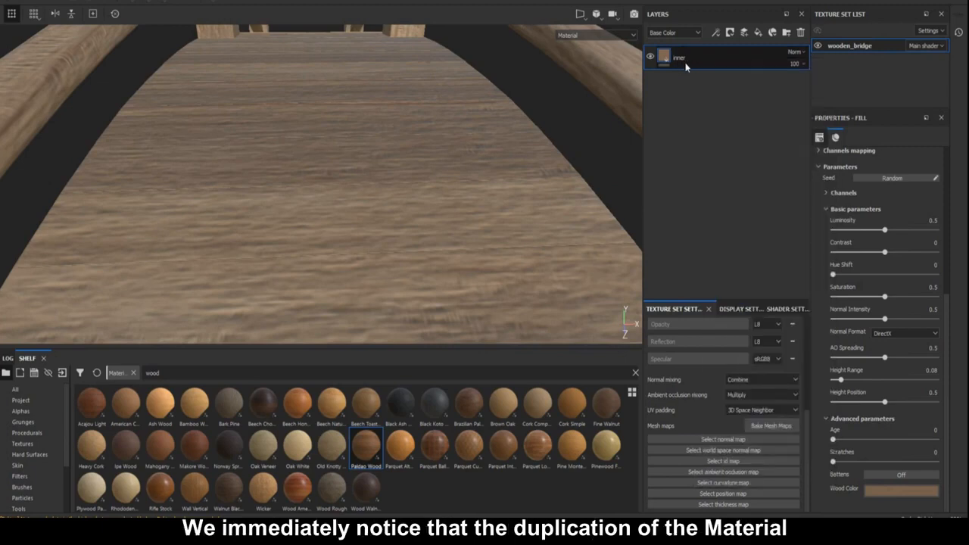
double_click(683, 60)
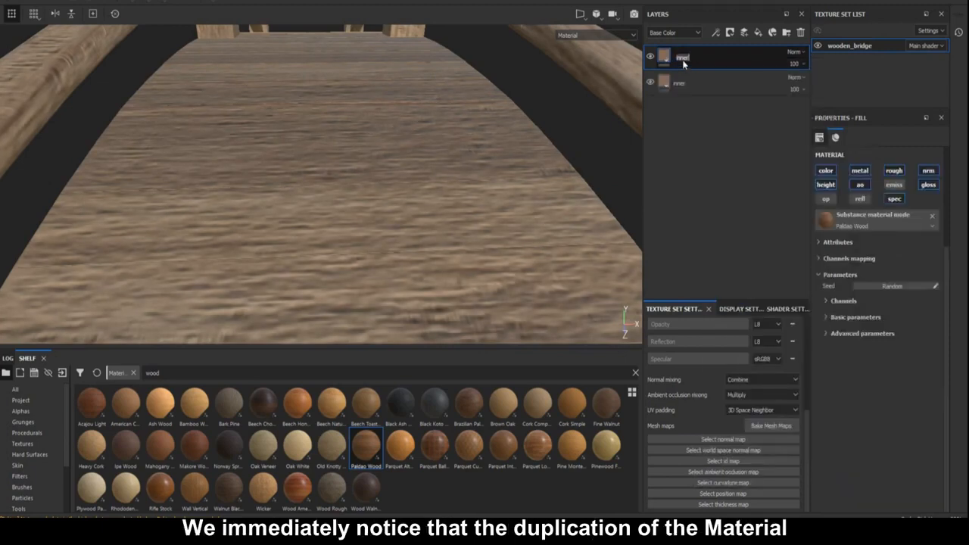
type("outer")
key("Return")
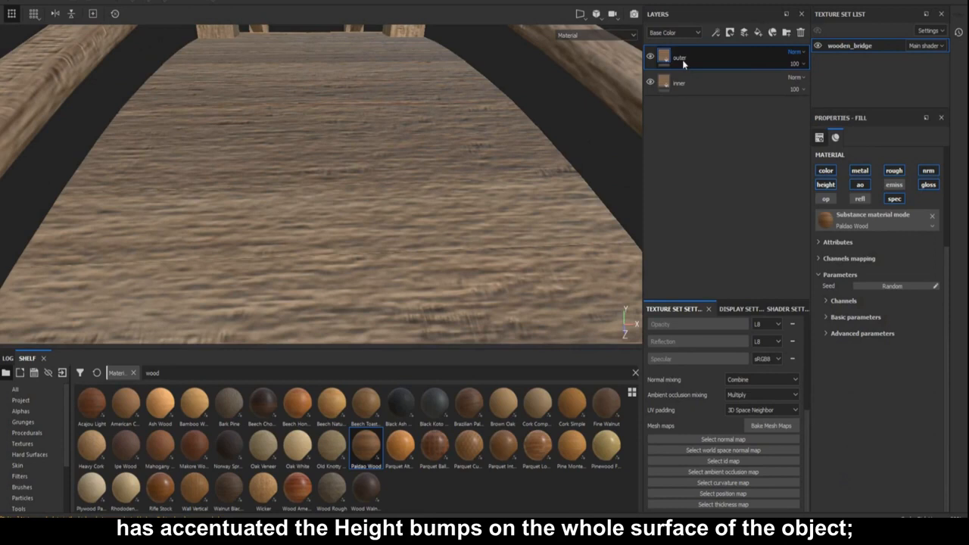
left_click(651, 57)
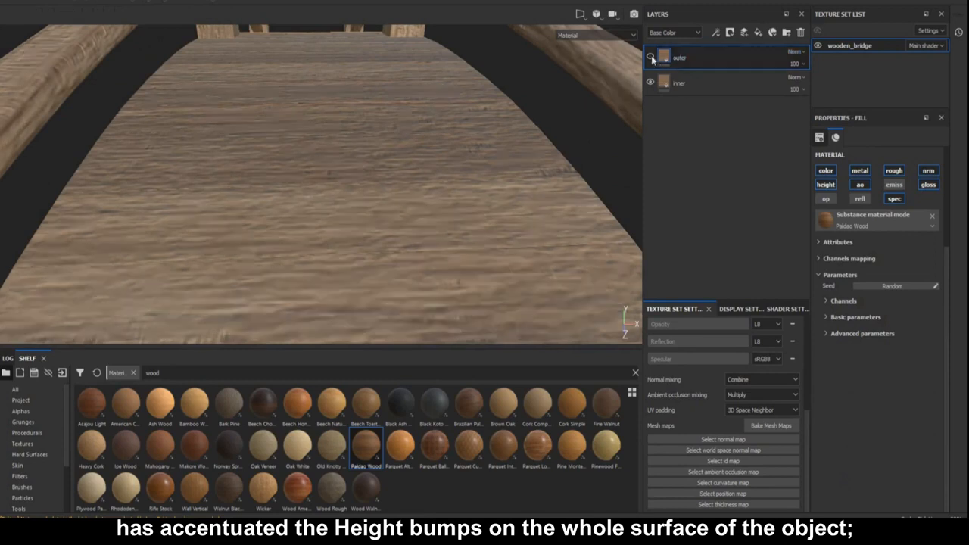
left_click(651, 57)
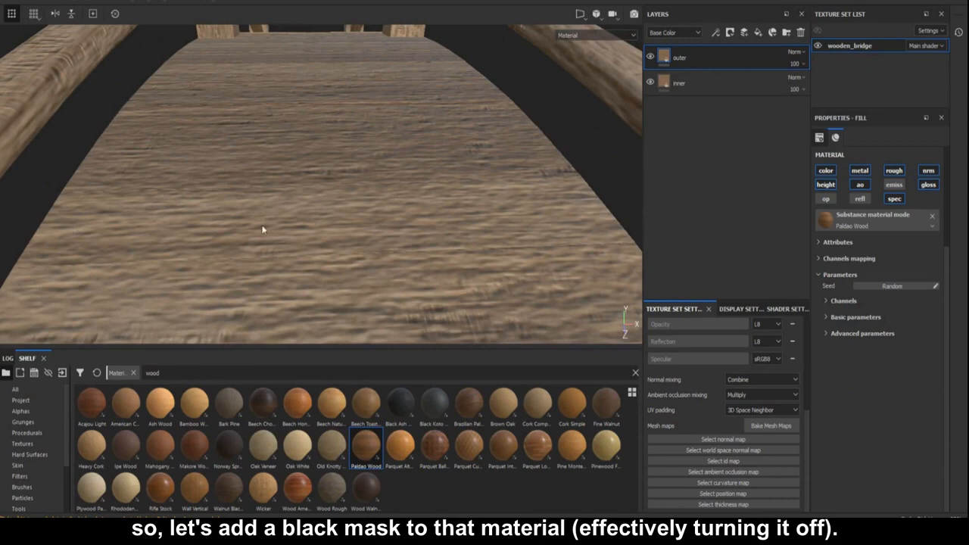
- Add a black mask to the outer layer and give the mask a Metal Edge Wear generator
right_click(719, 66)
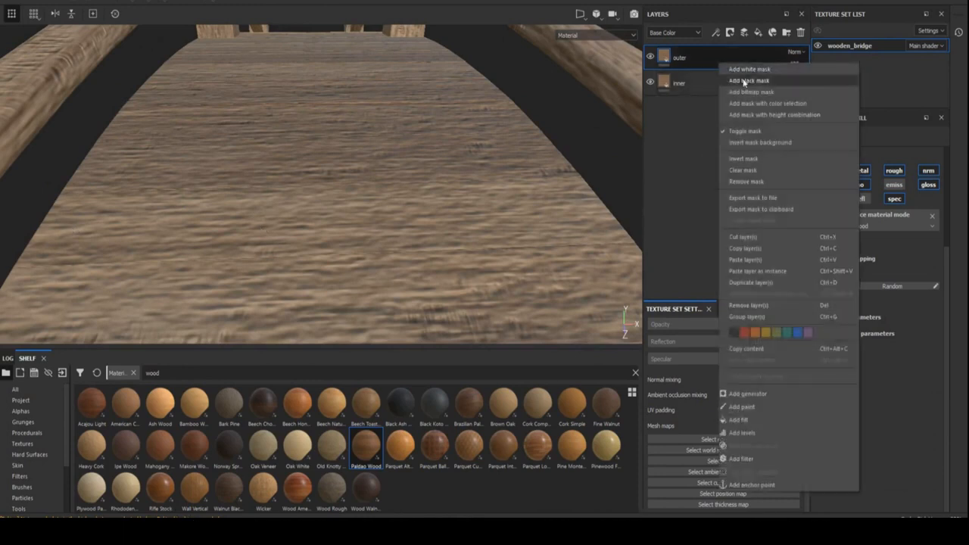
left_click(746, 81)
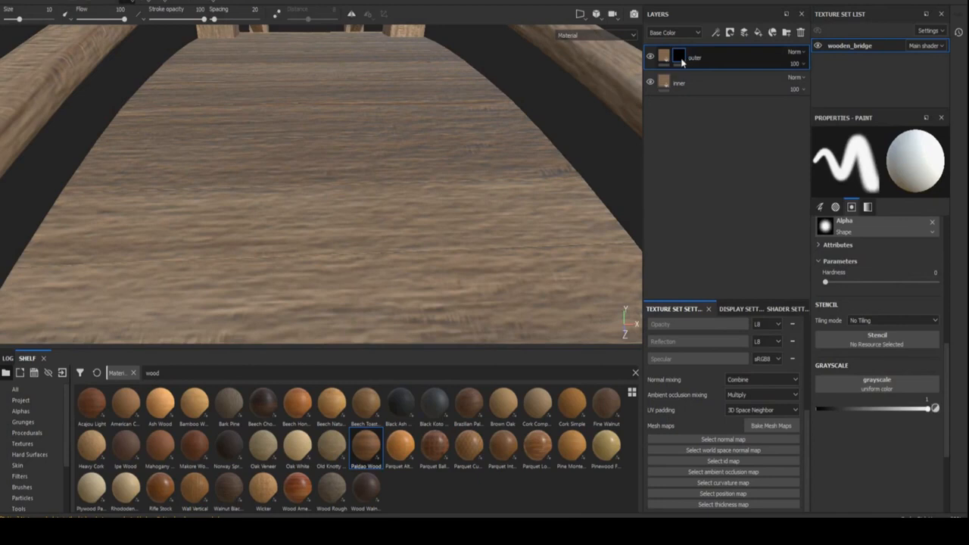
mouse_move(681, 63)
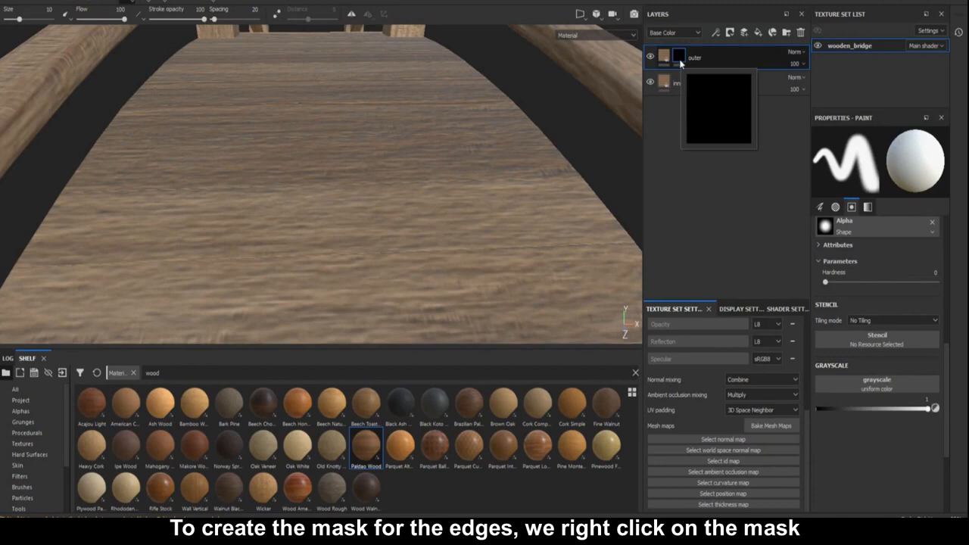
right_click(680, 60)
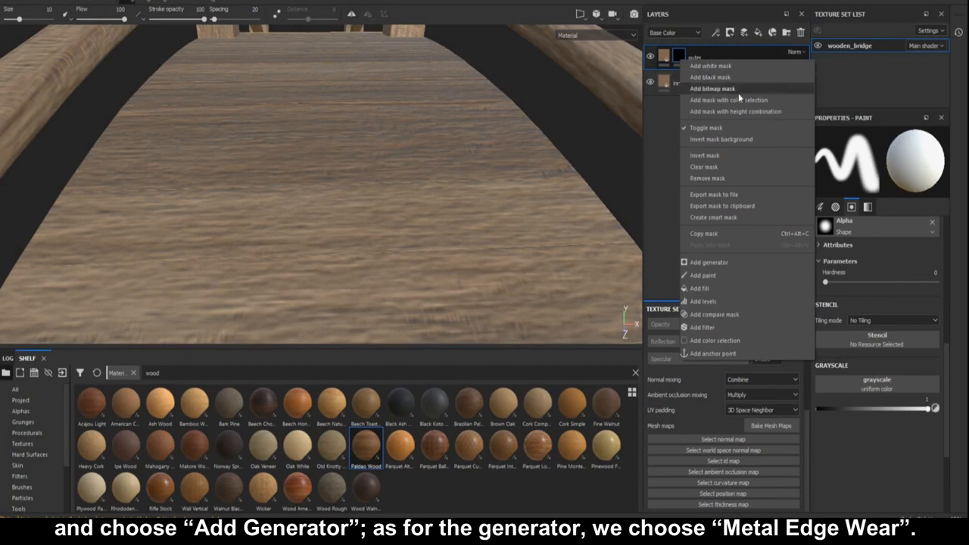
left_click(763, 262)
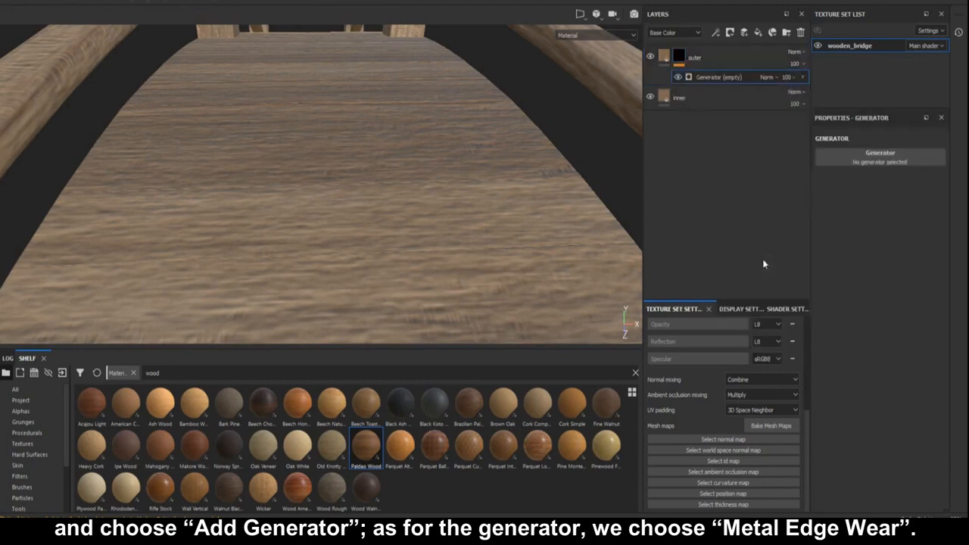
left_click(899, 163)
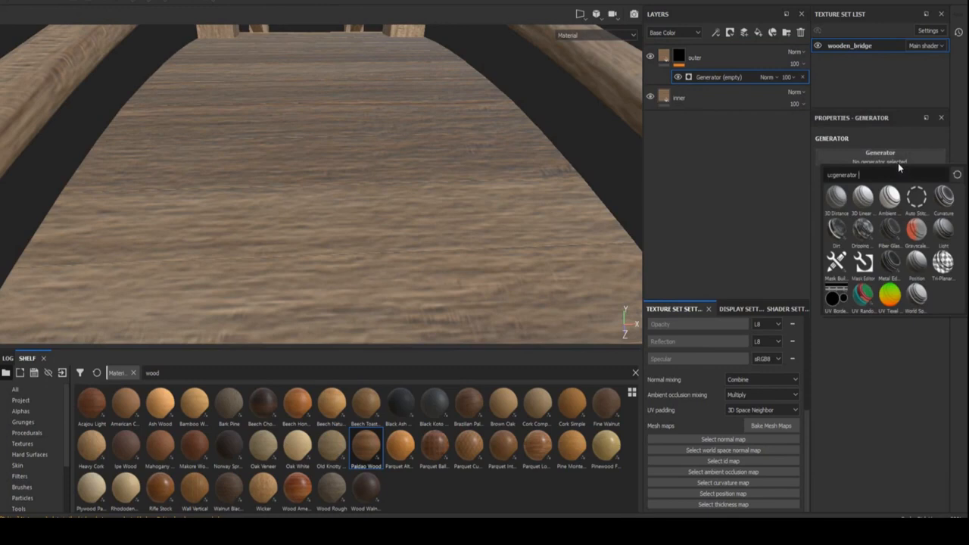
left_click(890, 264)
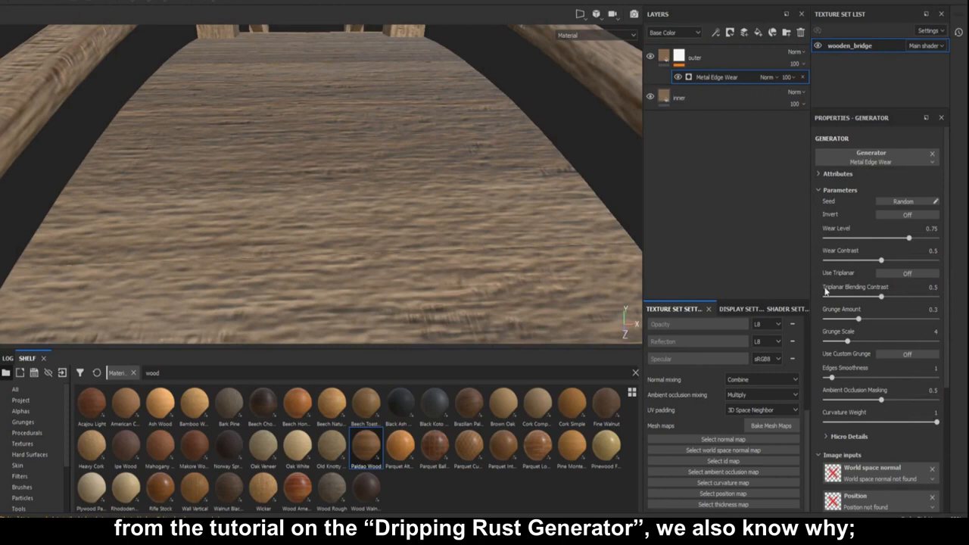
- Bake the bridge's mesh maps to supply the image inputs of the Metal Edge Wear generator
scroll(859, 324, "down", 5)
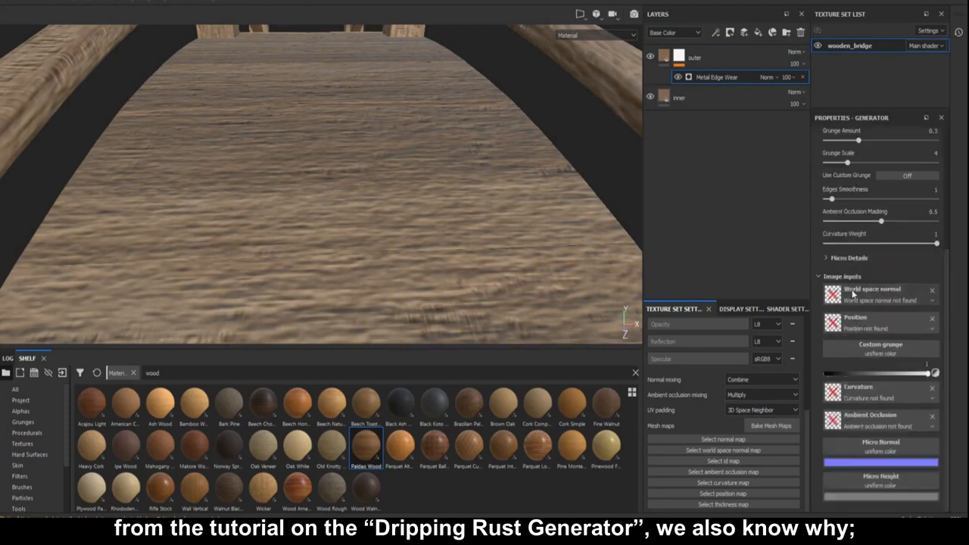
left_click(781, 425)
left_click(532, 416)
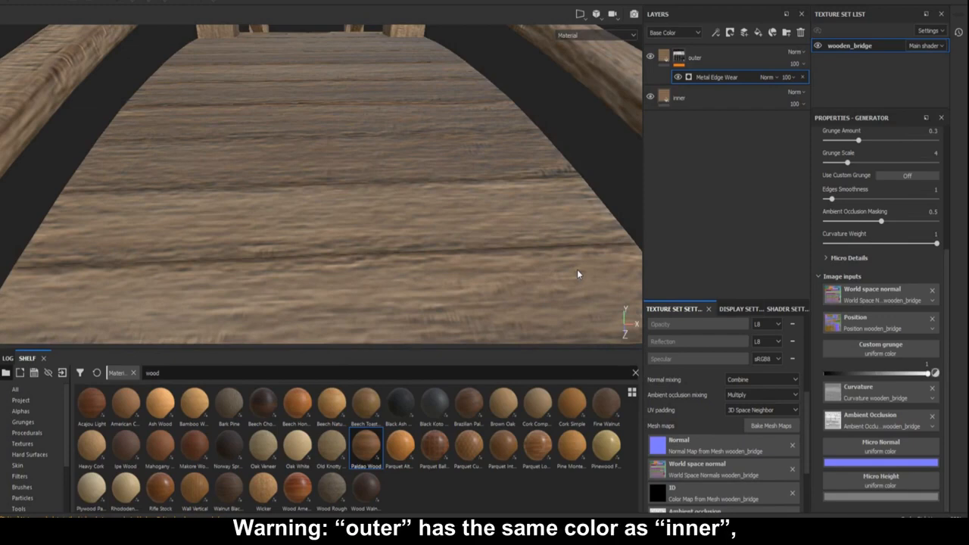
- Raise the saturation of the outer layer's Wood Color to 0.62
left_click(665, 56)
left_click(852, 438)
scroll(848, 428, "down", 2)
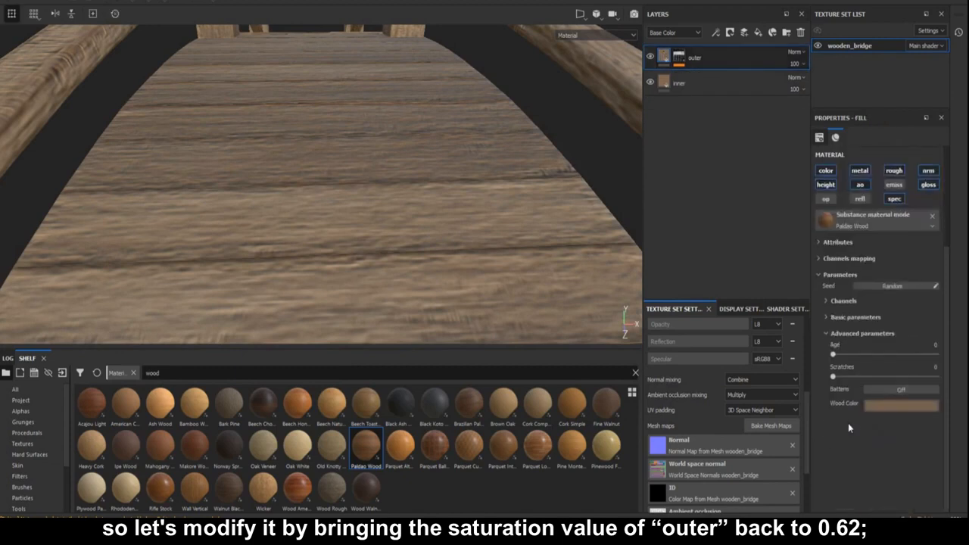
left_click(888, 406)
left_click_drag(934, 489, 912, 460)
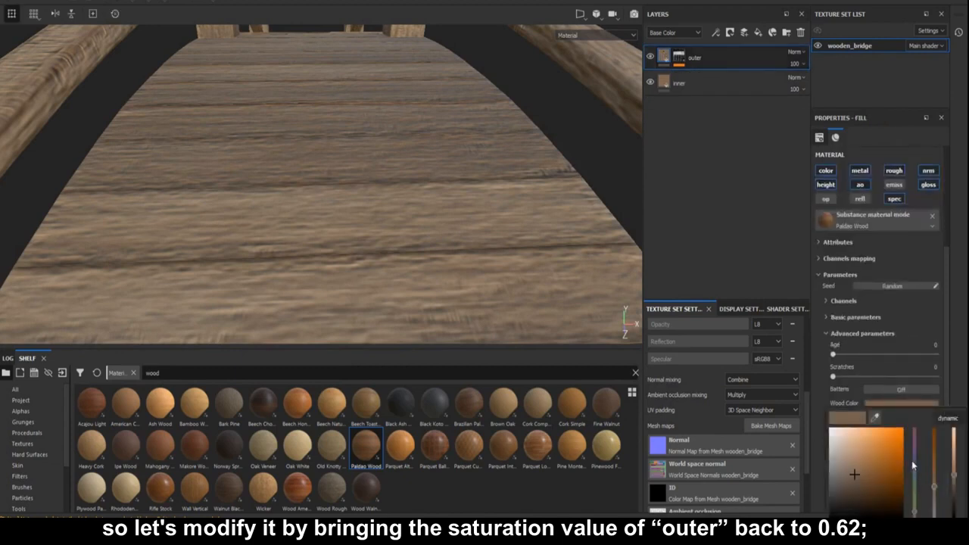
left_click(789, 228)
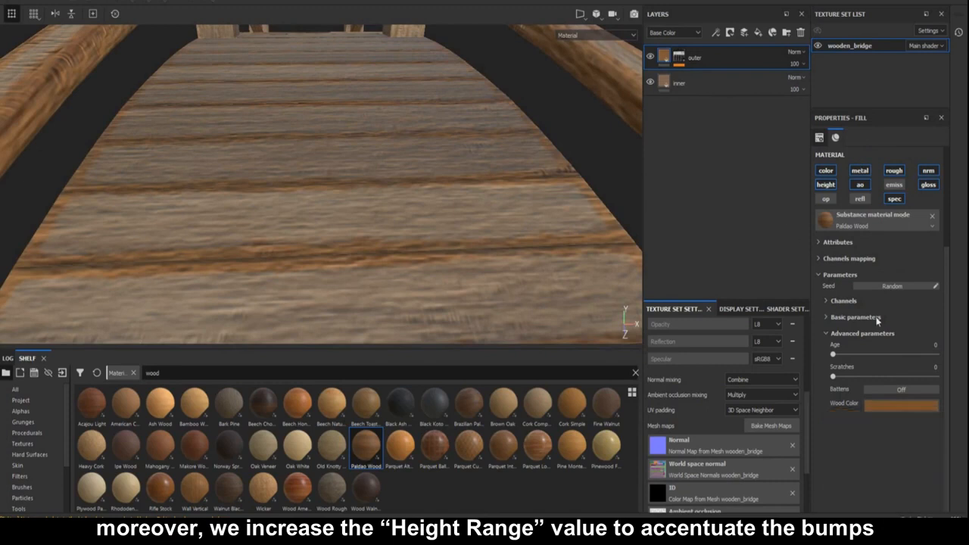
- Set the outer layer's Height Range to 0.15
left_click(848, 318)
scroll(892, 485, "down", 3)
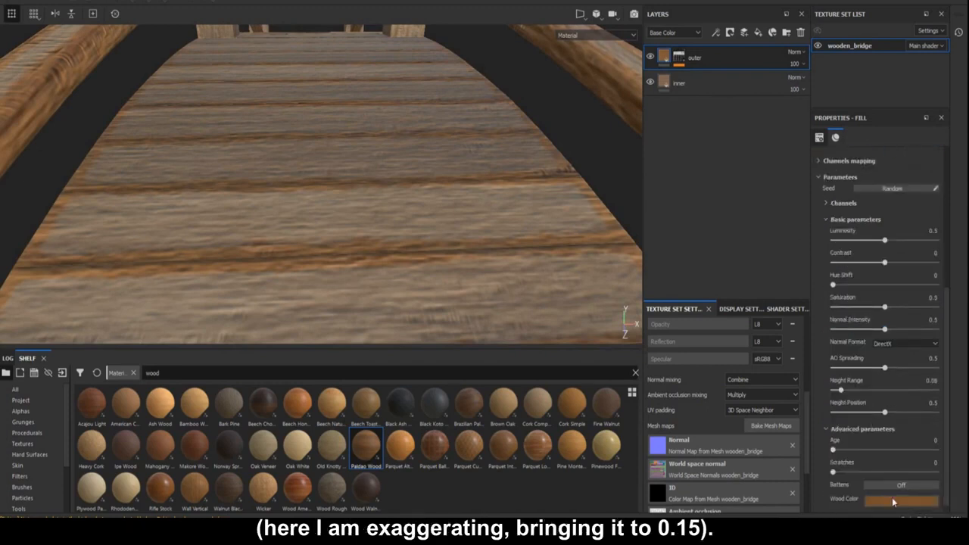
left_click_drag(938, 381, 887, 383)
type("0.15")
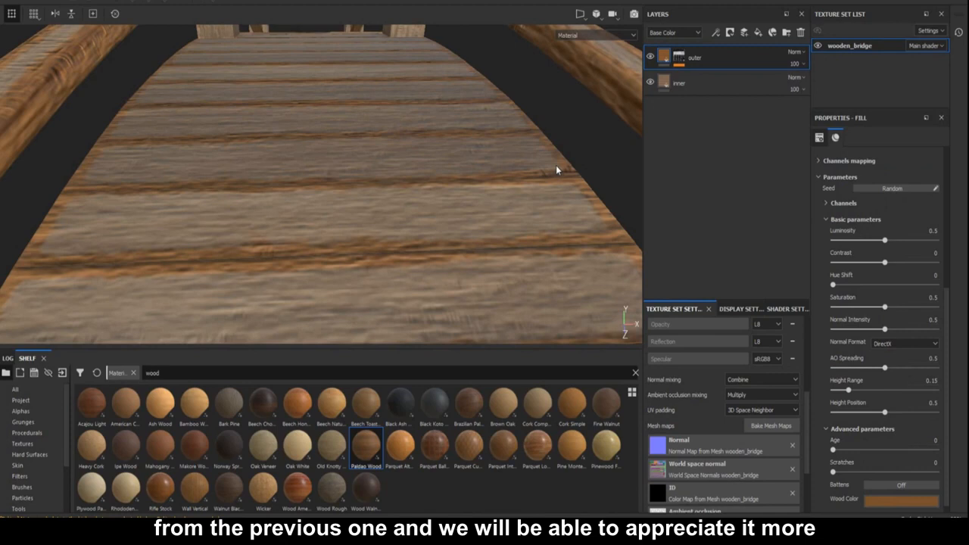
- Inspect the plank edges with only the outer layer shown, and again with only the inner layer shown
left_click(650, 83)
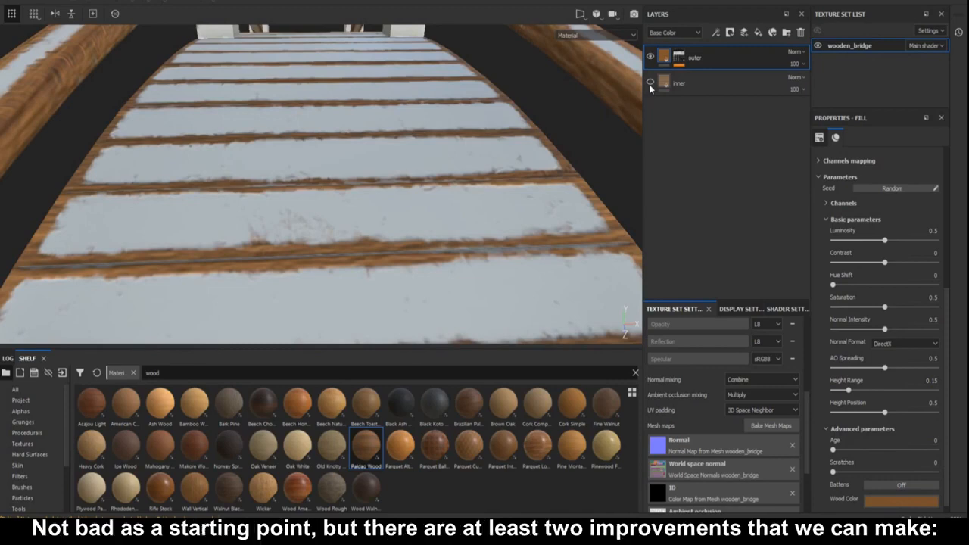
left_click_drag(281, 201, 368, 219, "alt")
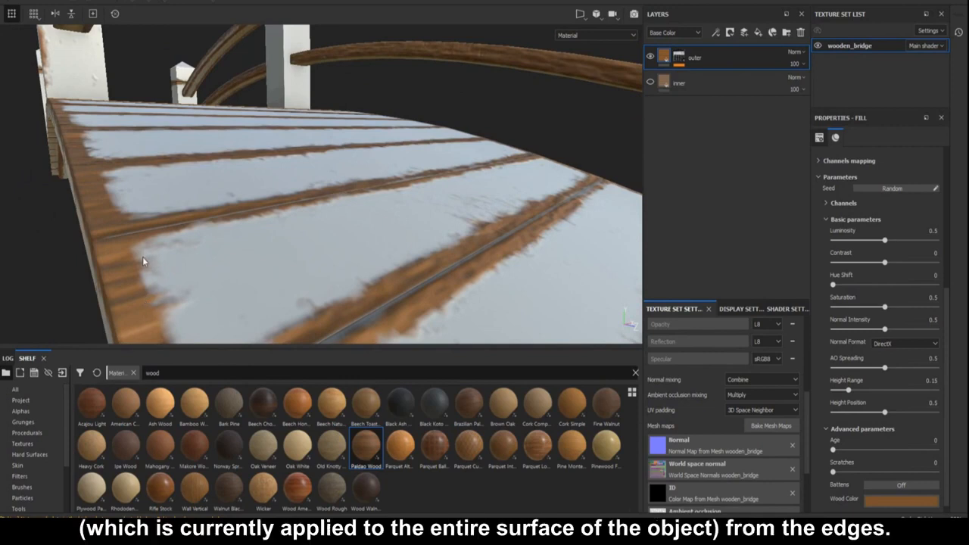
left_click(650, 81)
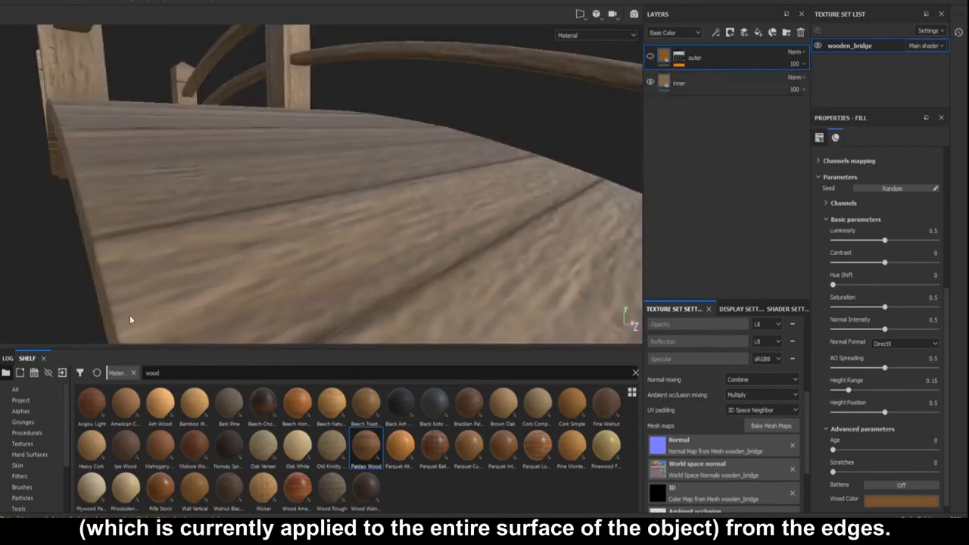
- Show only the outer layer and add a Blur filter above Metal Edge Wear in its mask
left_click(650, 56)
left_click(650, 82)
left_click(678, 56)
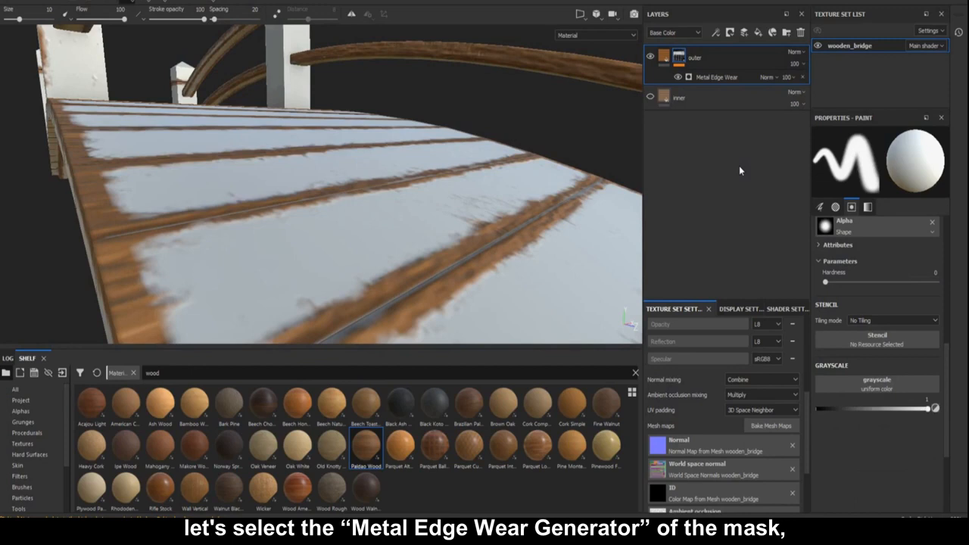
left_click(720, 77)
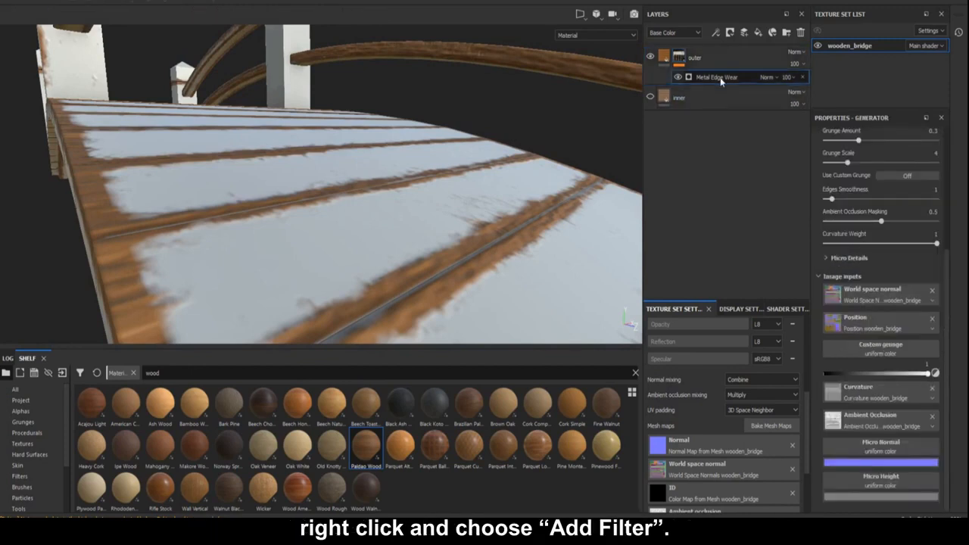
right_click(721, 77)
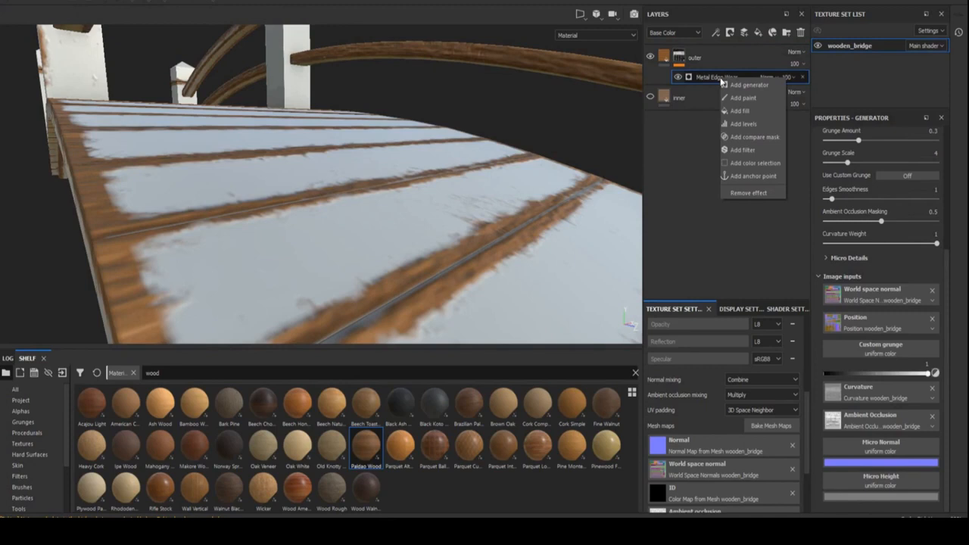
left_click(757, 150)
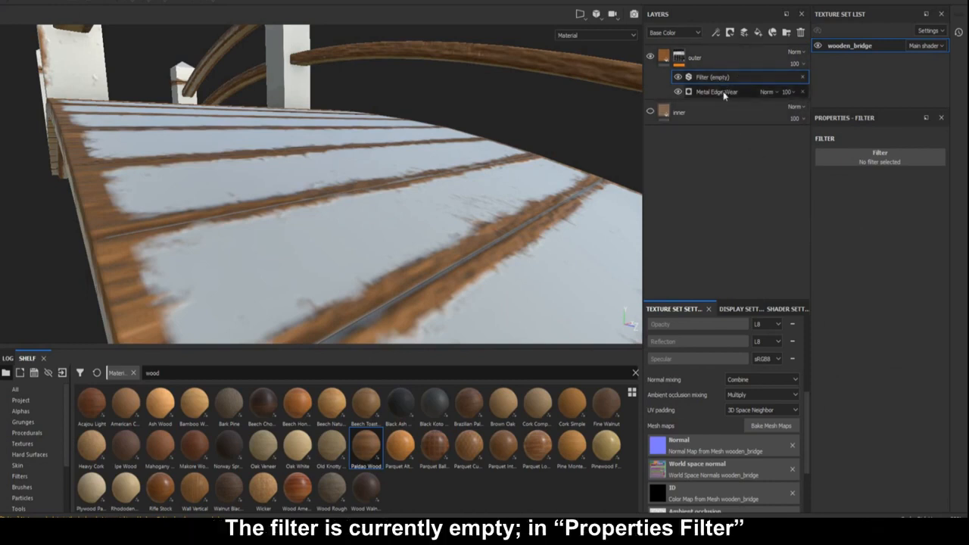
left_click(847, 163)
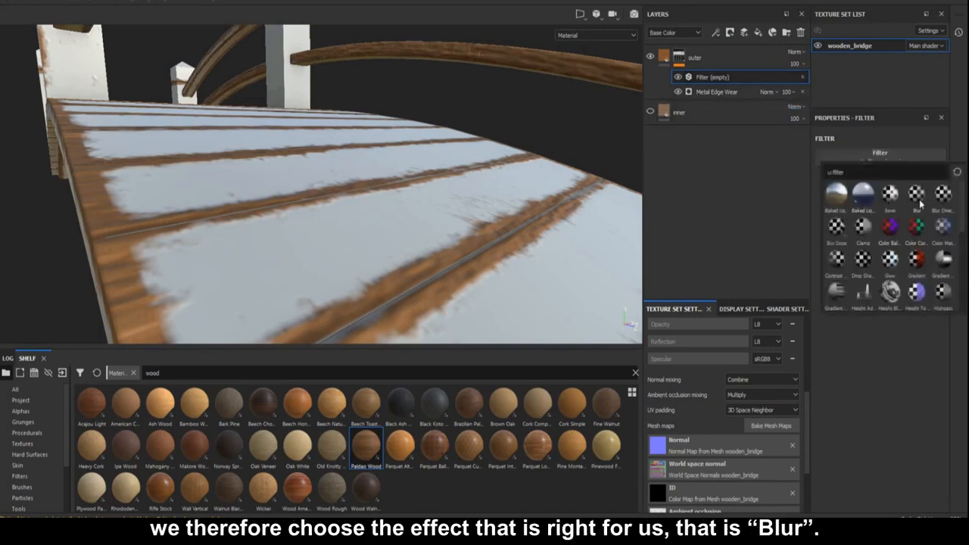
mouse_move(920, 203)
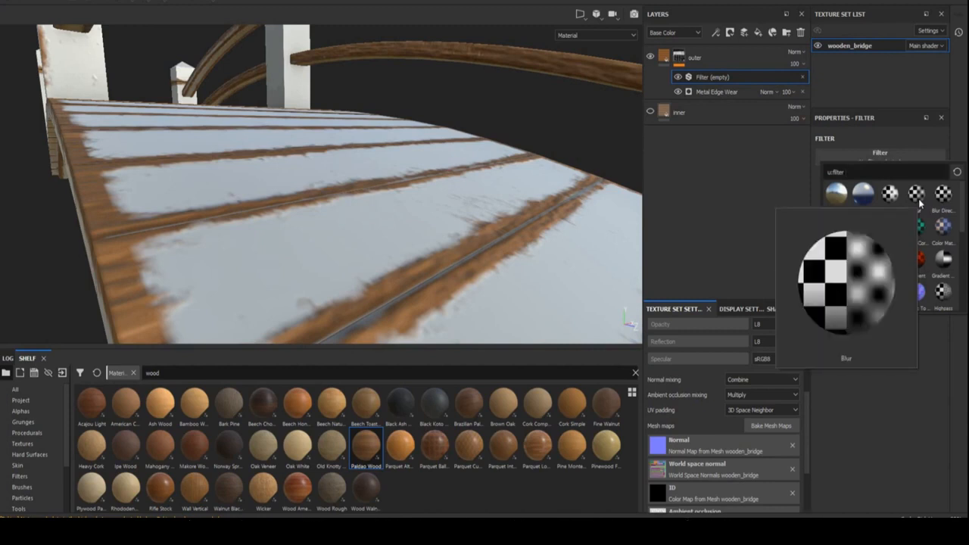
left_click(919, 200)
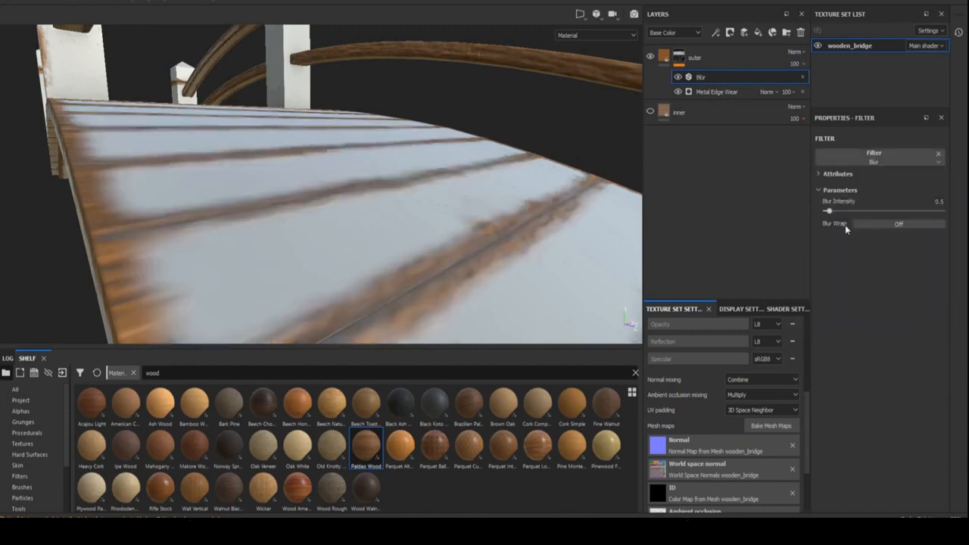
- Show the inner layer again and set the Blur Intensity of the outer mask's Blur filter to 0.62
mouse_move(830, 212)
left_mouse_down()
mouse_move(845, 209)
mouse_move(812, 220)
mouse_move(834, 215)
left_mouse_up()
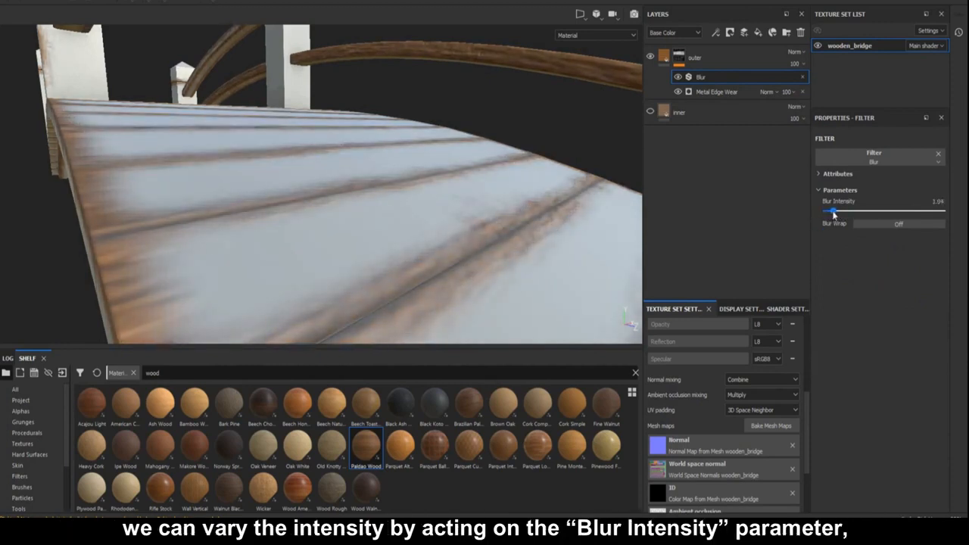
left_click(651, 113)
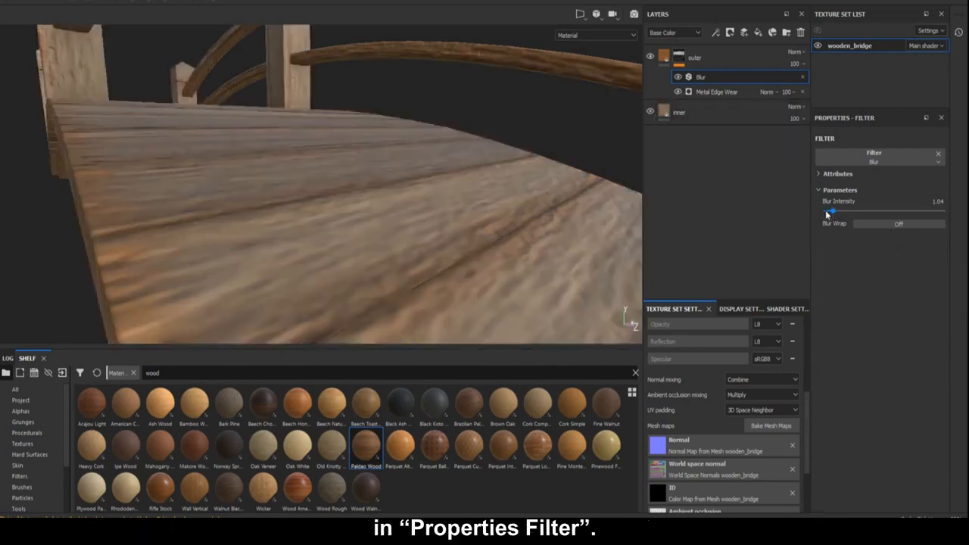
mouse_move(831, 212)
left_mouse_down()
mouse_move(842, 215)
mouse_move(814, 216)
mouse_move(829, 210)
left_mouse_up()
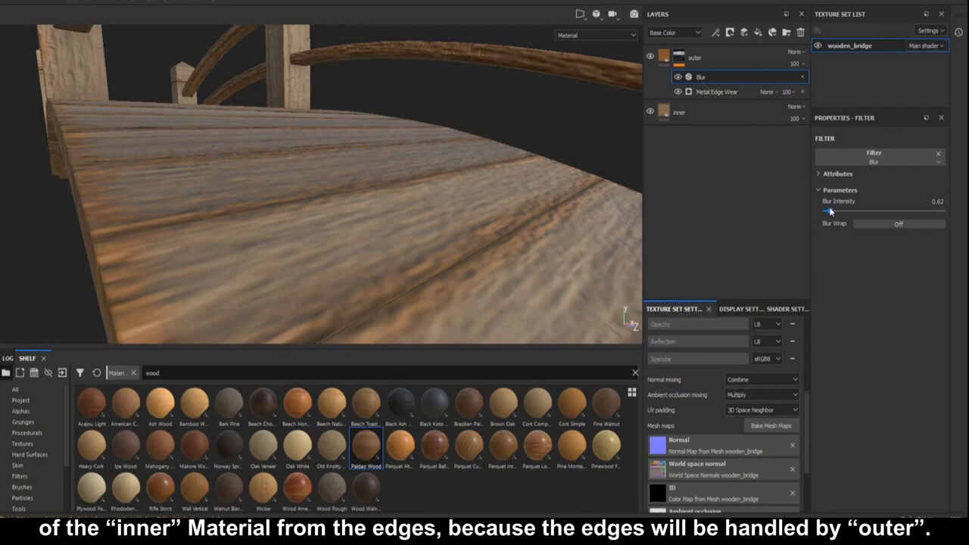
scroll(499, 230, "down", 5)
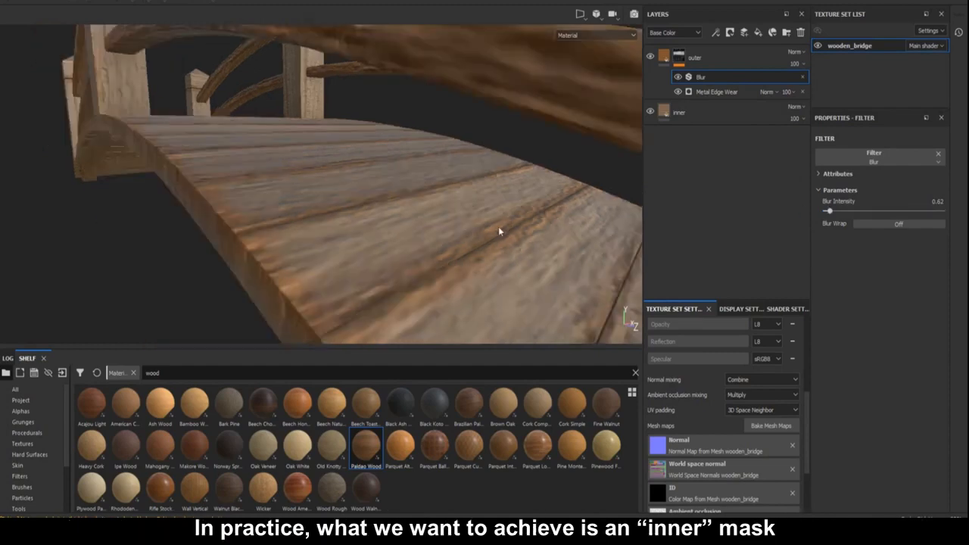
left_click_drag(498, 230, 394, 180, "alt")
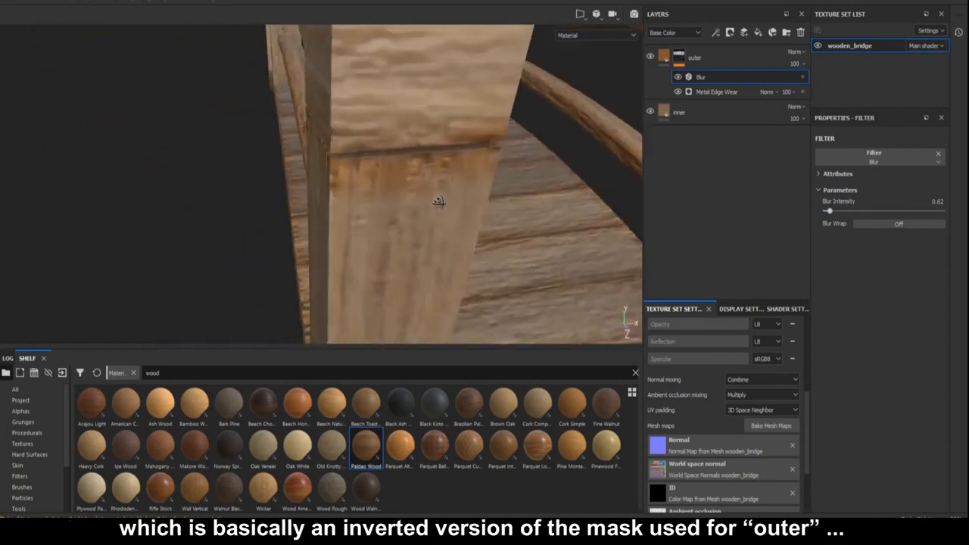
scroll(365, 201, "up", 2)
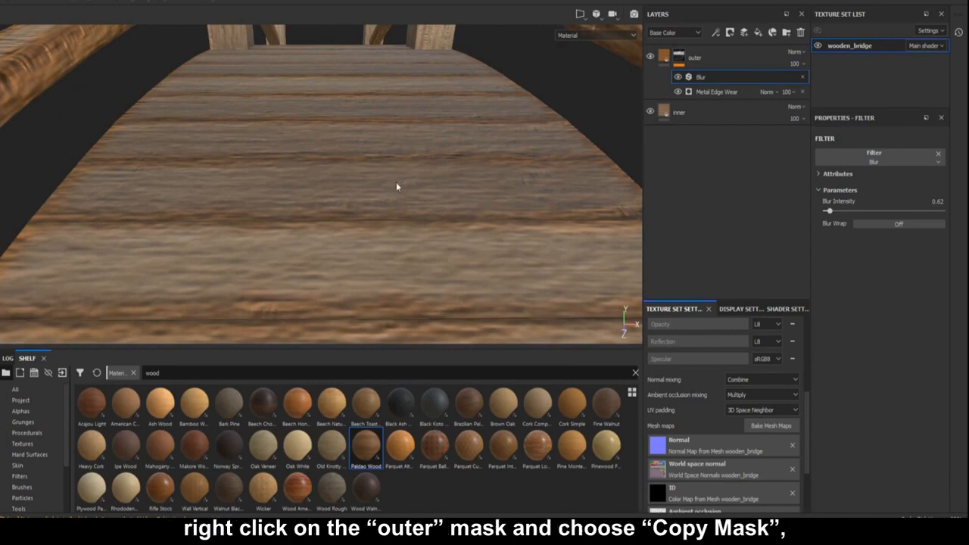
- Copy the outer layer's mask and add a black mask to the inner layer
left_click(679, 57)
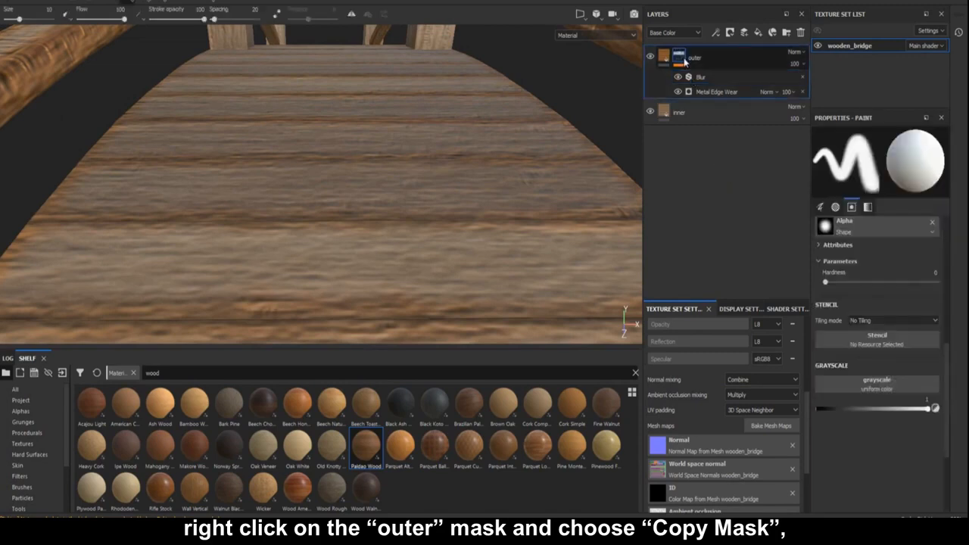
right_click(680, 59)
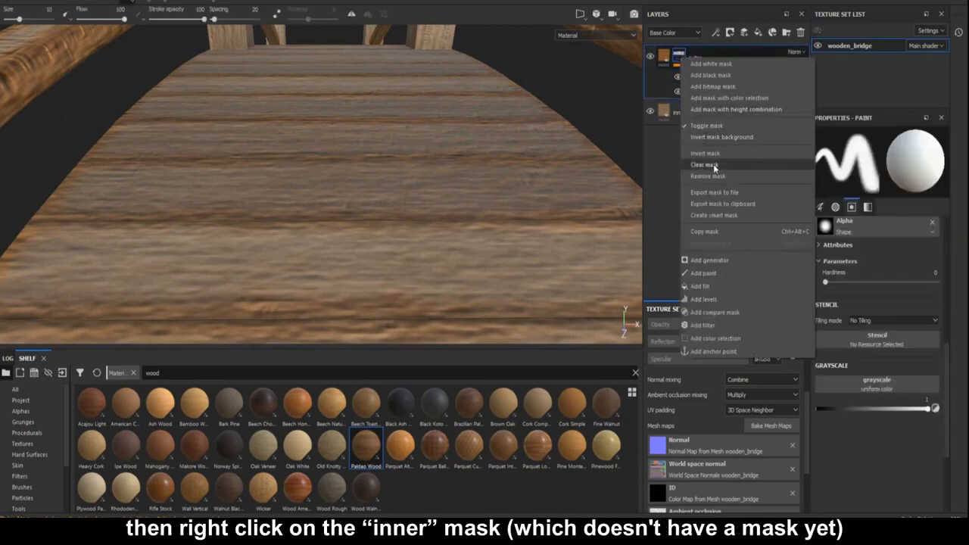
left_click(718, 231)
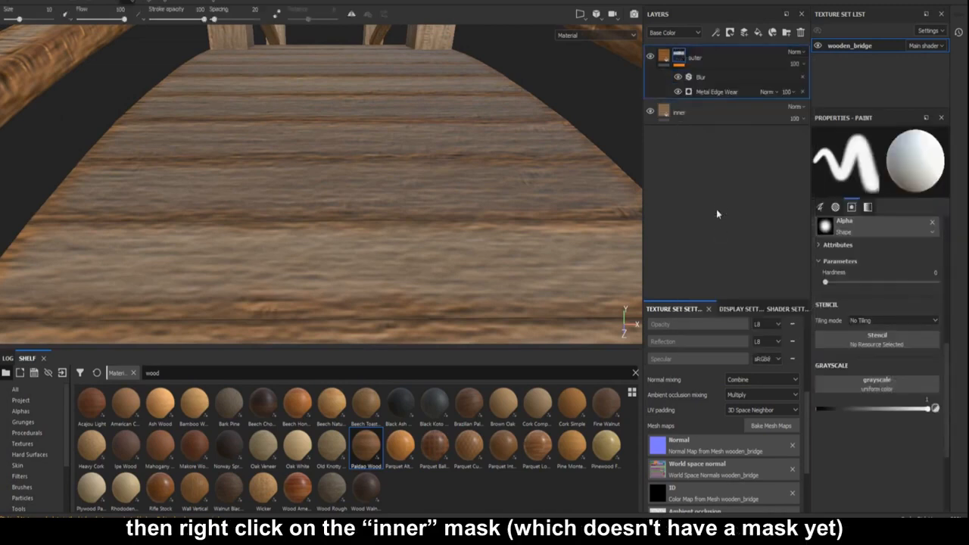
left_click(700, 115)
right_click(694, 114)
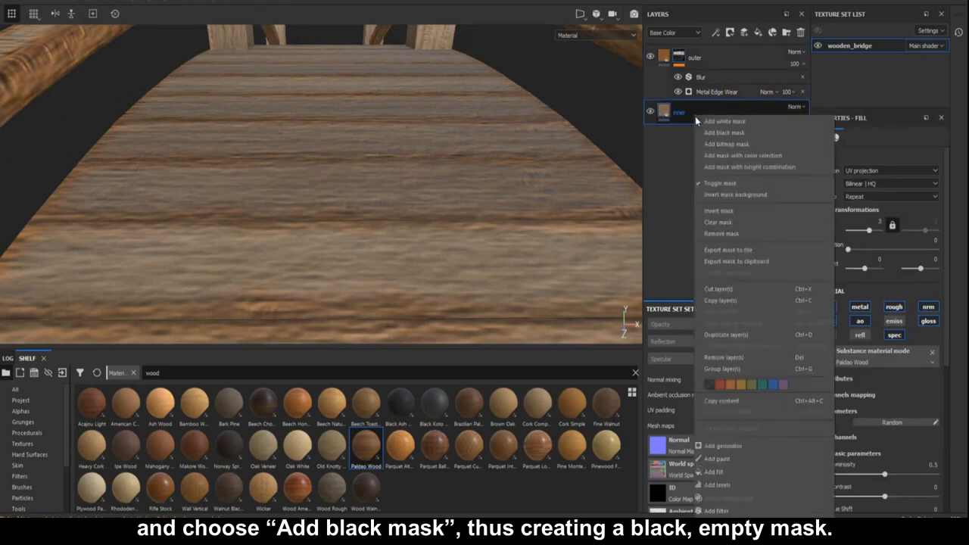
left_click(762, 132)
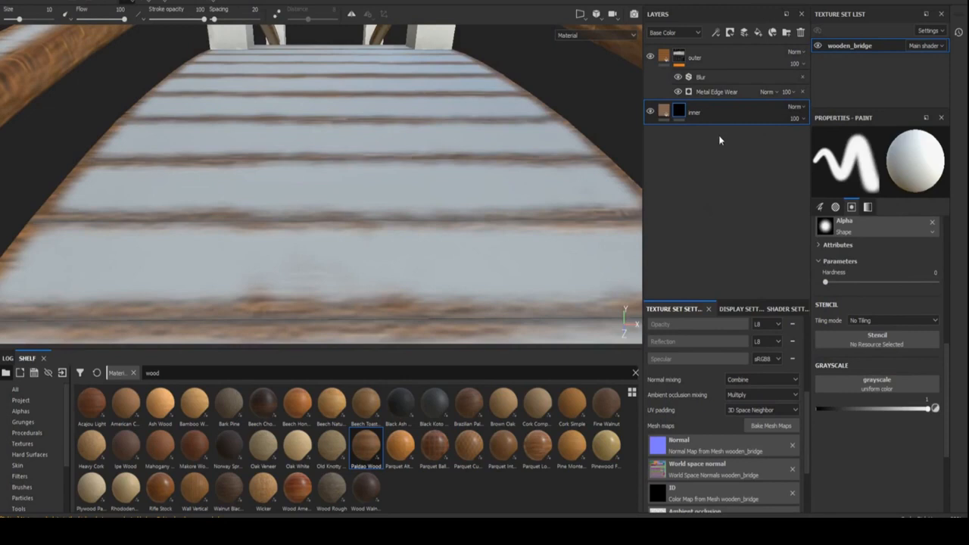
- Paste the copied outer mask into the inner layer's black mask and hide the outer layer
left_click(679, 112)
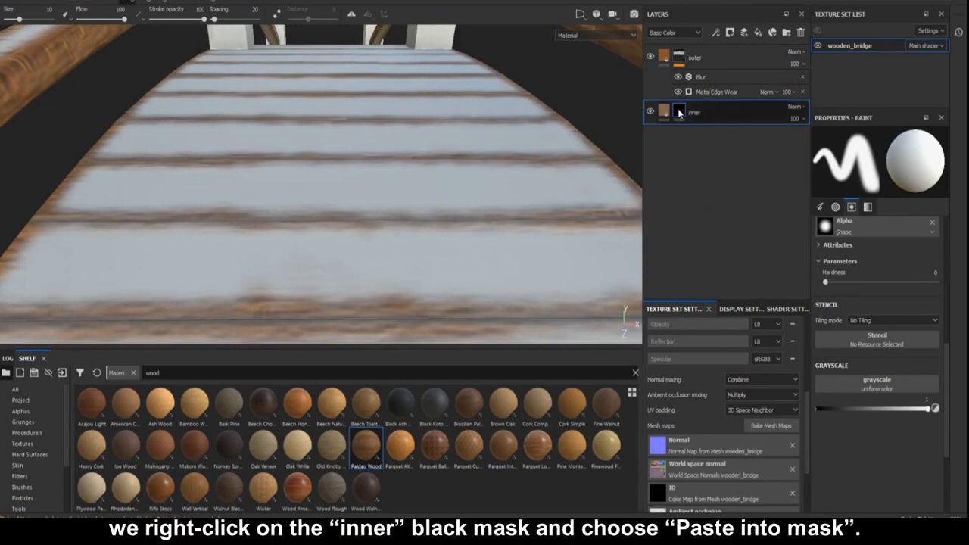
right_click(679, 112)
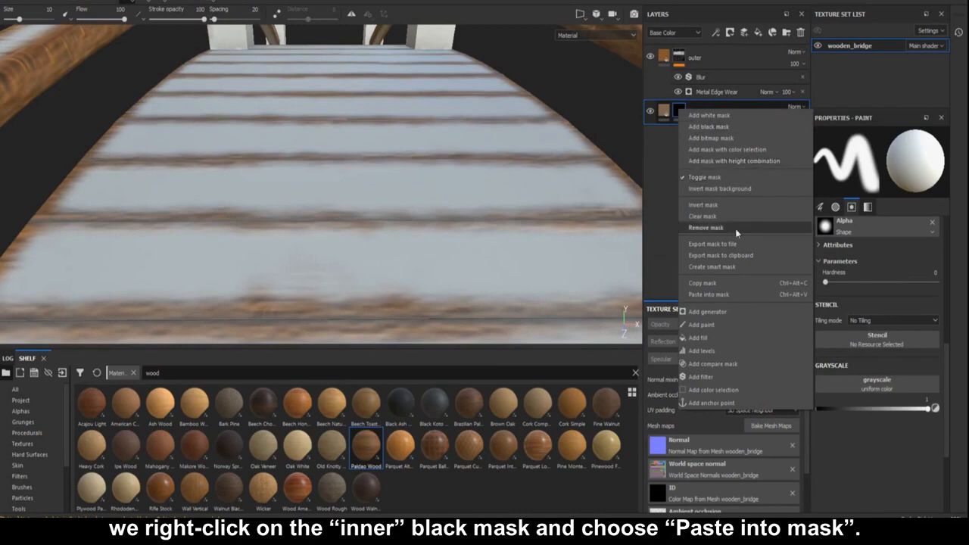
left_click(739, 294)
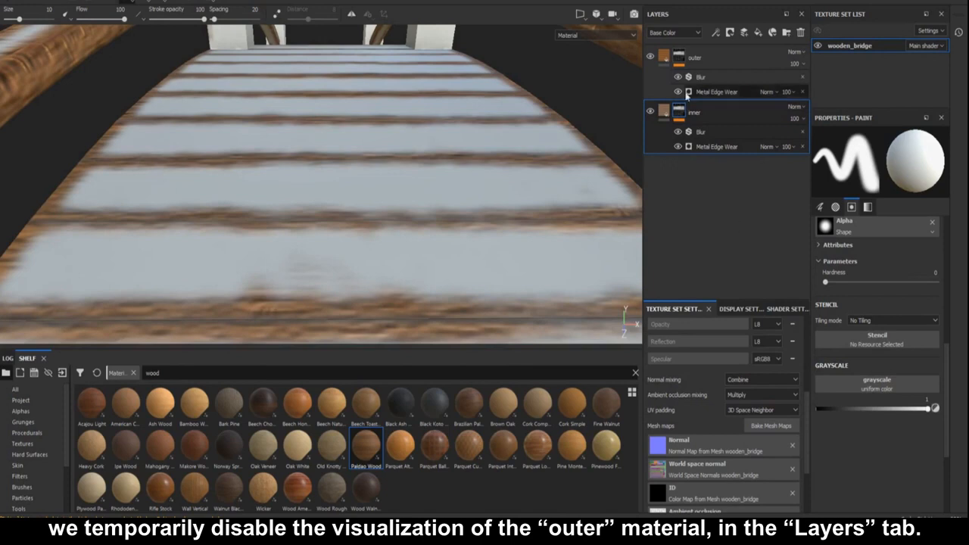
left_click(650, 58)
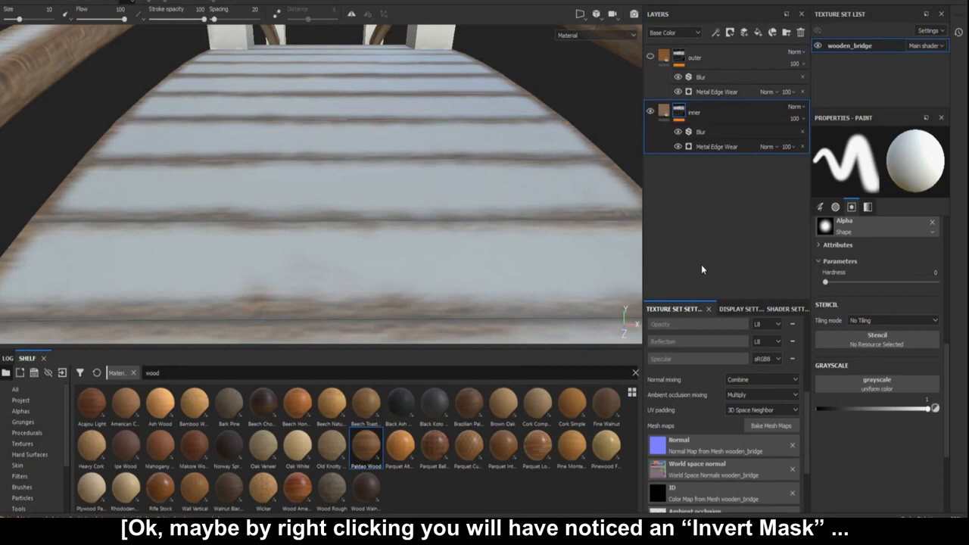
- Try Invert mask on the inner layer and remove the Levels effect it adds
right_click(723, 118)
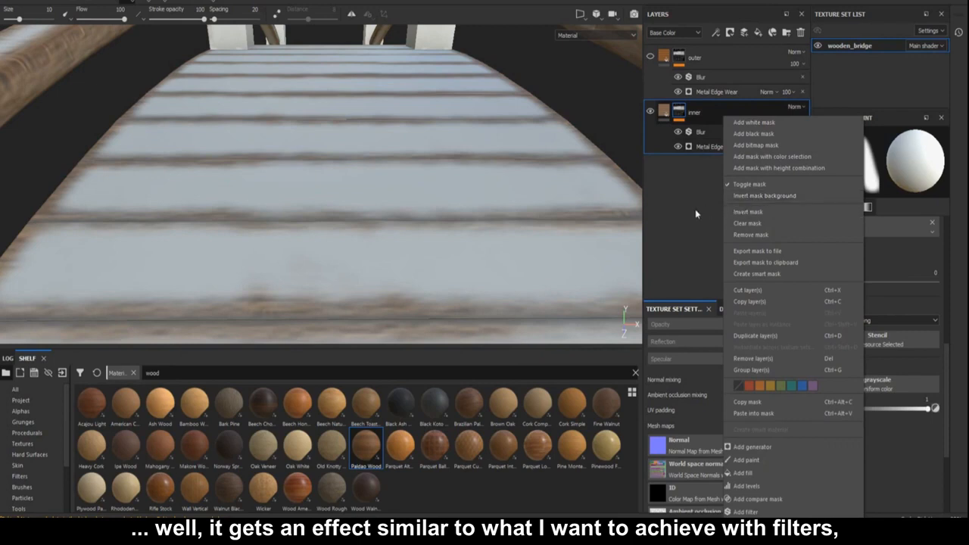
left_click(781, 211)
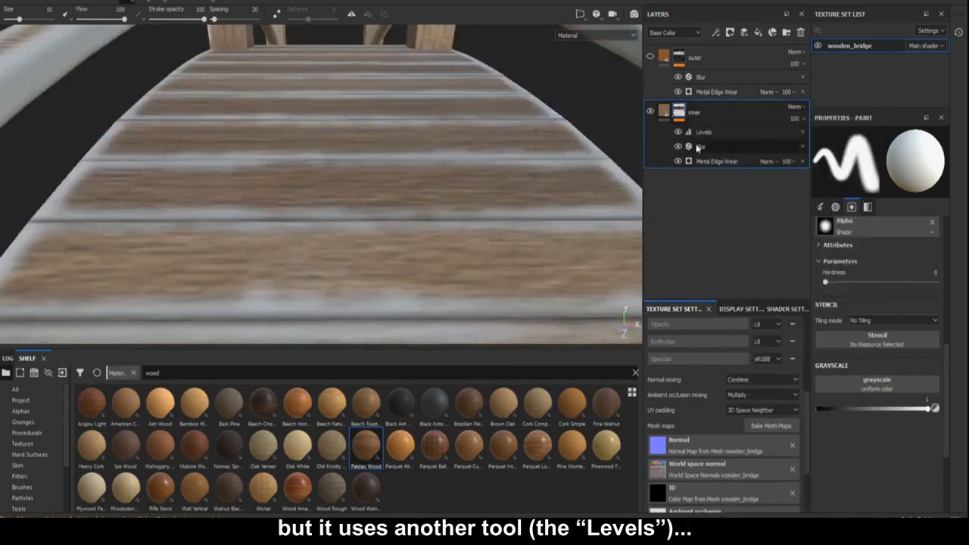
left_click(712, 131)
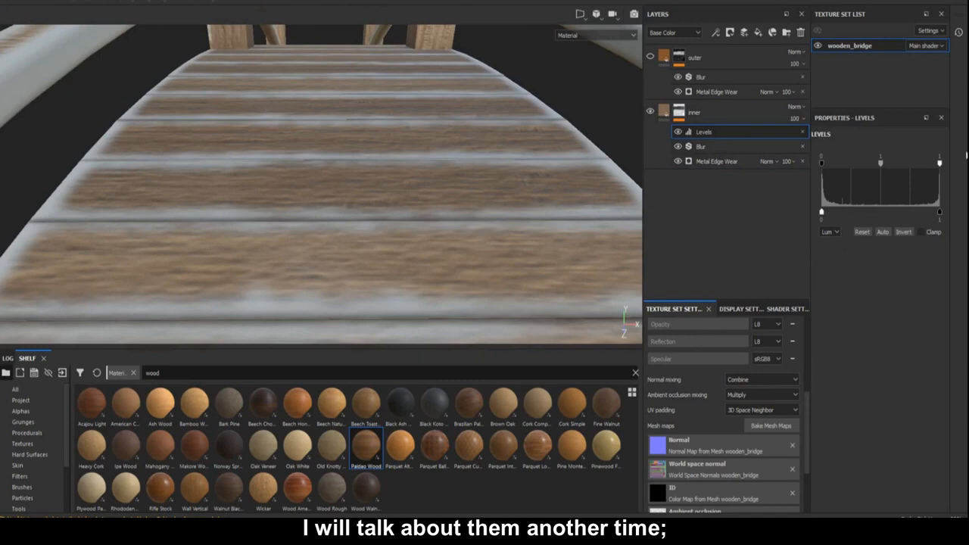
key("Delete")
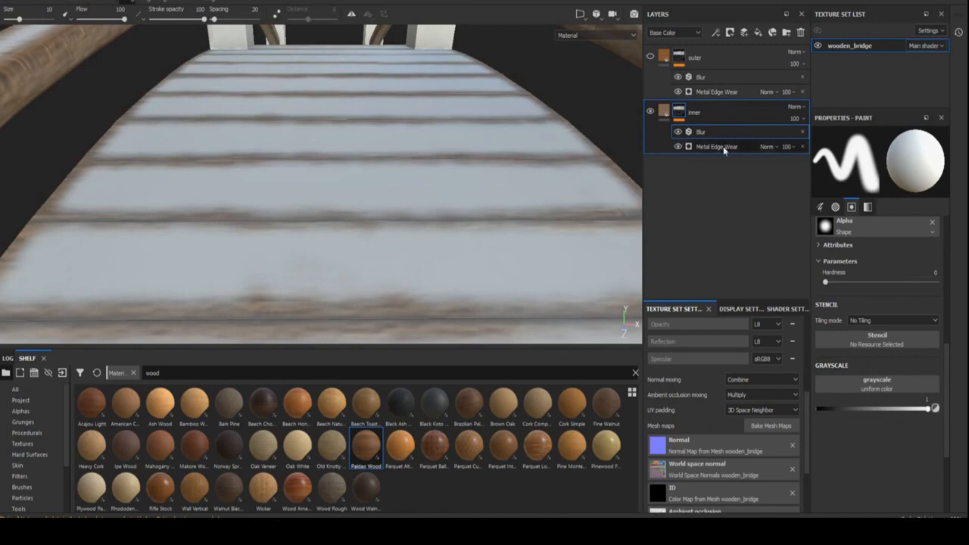
- Add an Invert filter between Metal Edge Wear and Blur in the inner layer's mask
left_click(724, 147)
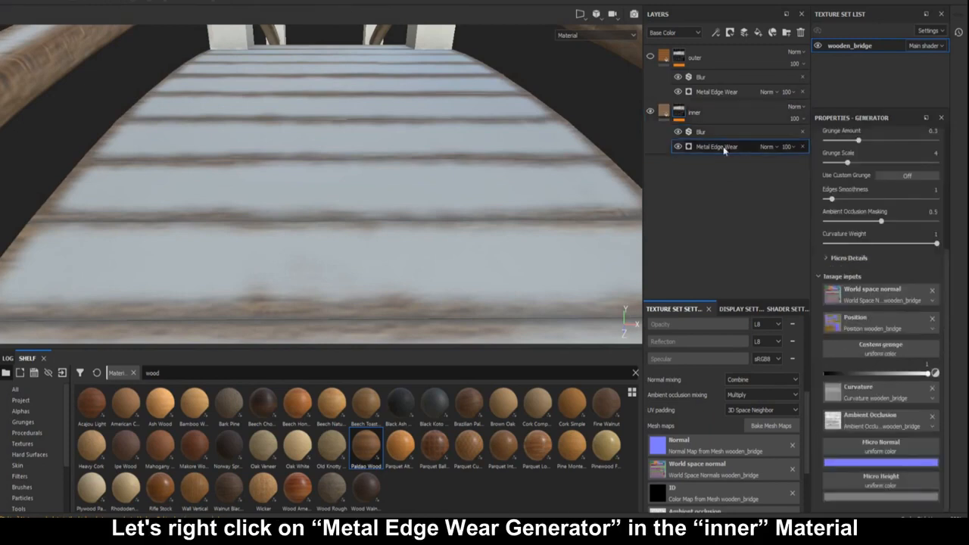
right_click(724, 148)
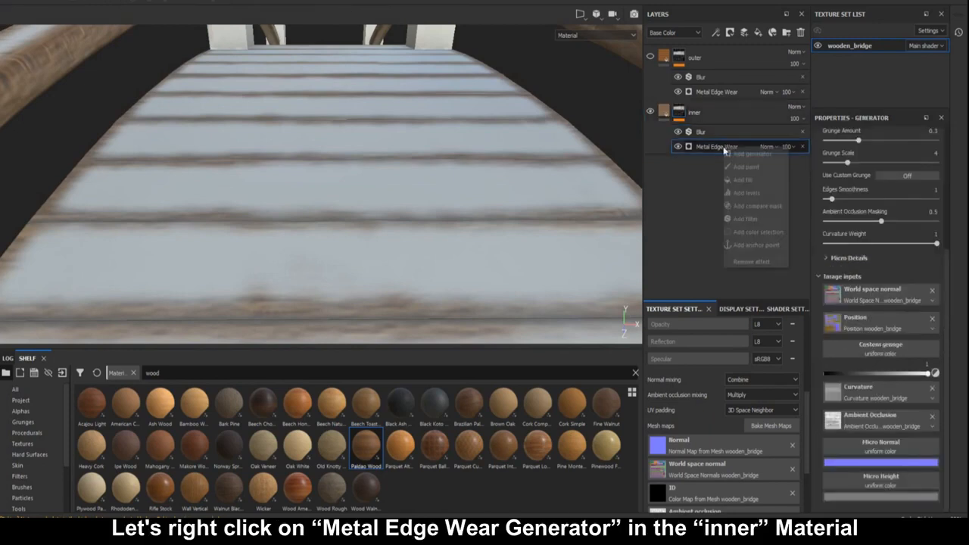
left_click(772, 221)
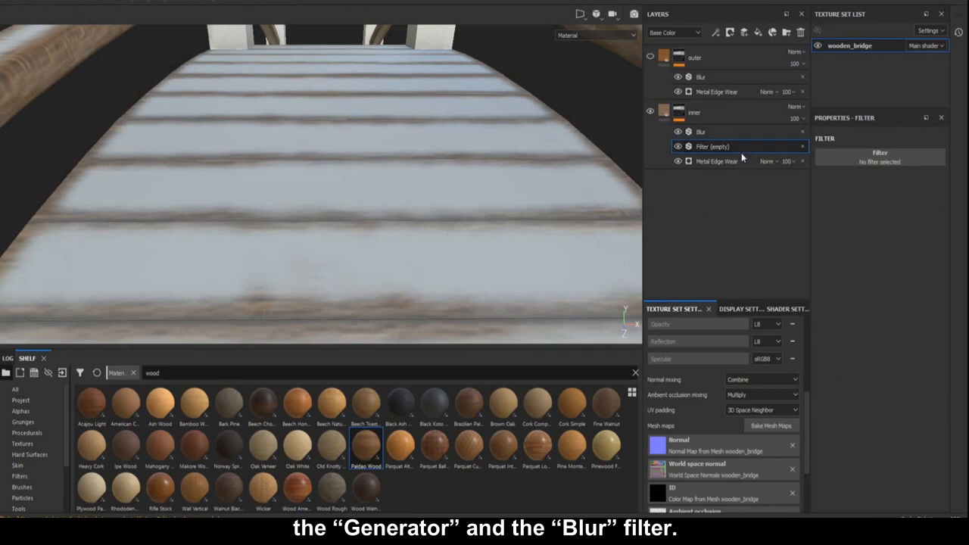
left_click(830, 162)
scroll(874, 259, "down", 1)
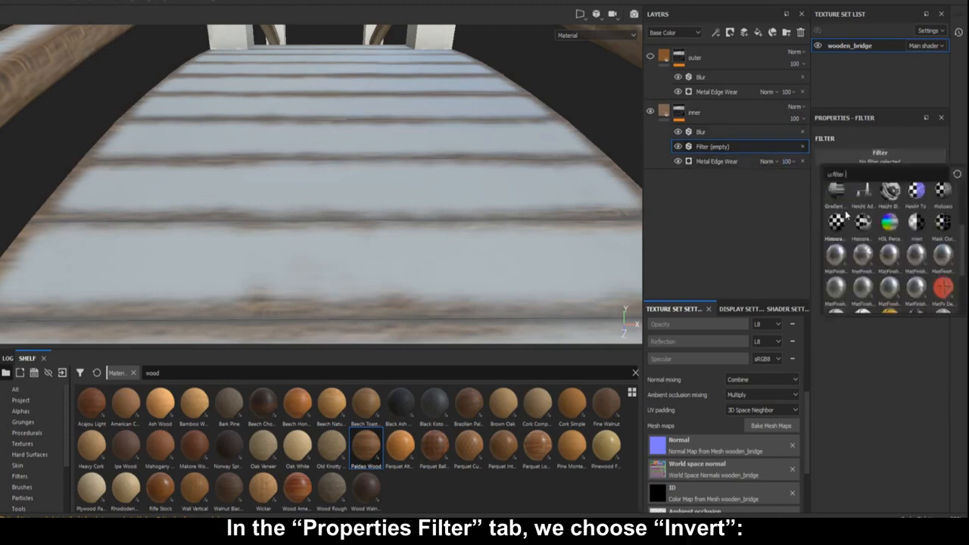
left_click(923, 220)
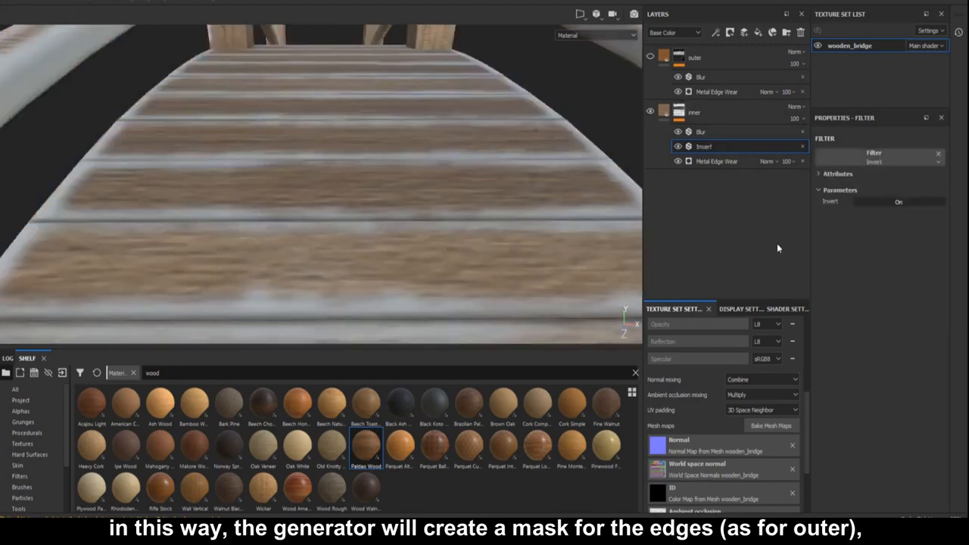
- Compare the plank surface with and without the inner mask's Invert and Blur filters
left_click(679, 147)
left_click(679, 147)
left_click(678, 132)
left_click(678, 132)
left_click(679, 132)
left_click(679, 132)
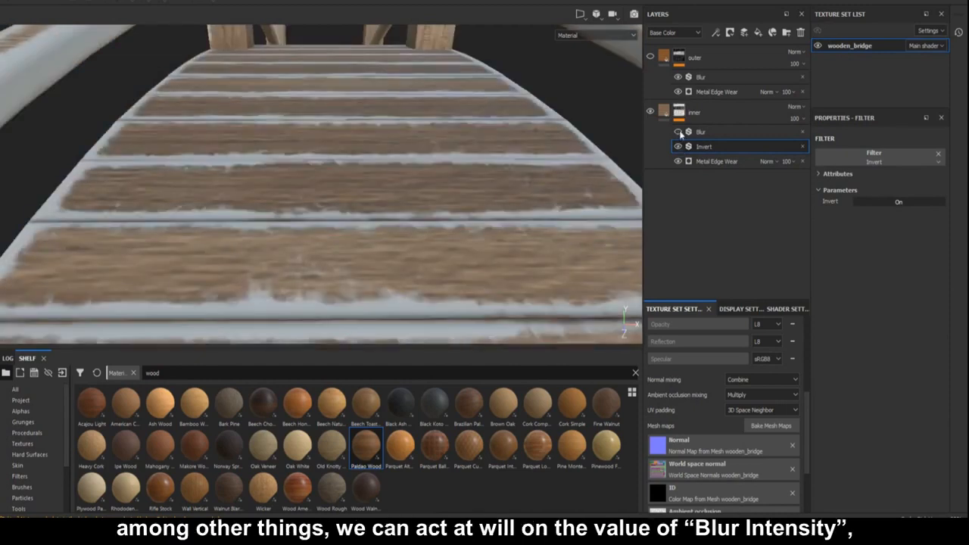
left_click(679, 132)
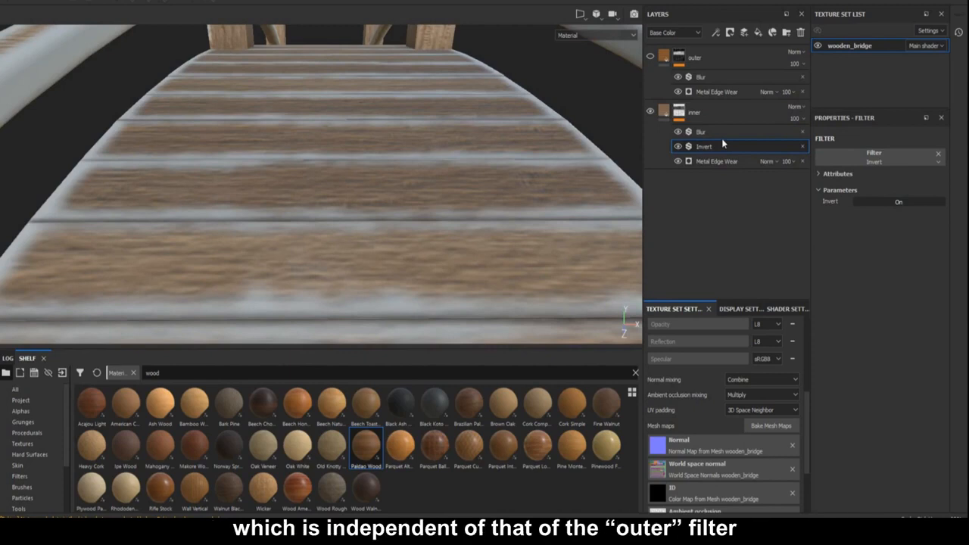
- Set the inner mask's Blur Intensity to 0.97 and show the outer layer again
left_click(721, 133)
left_click_drag(831, 214, 833, 212)
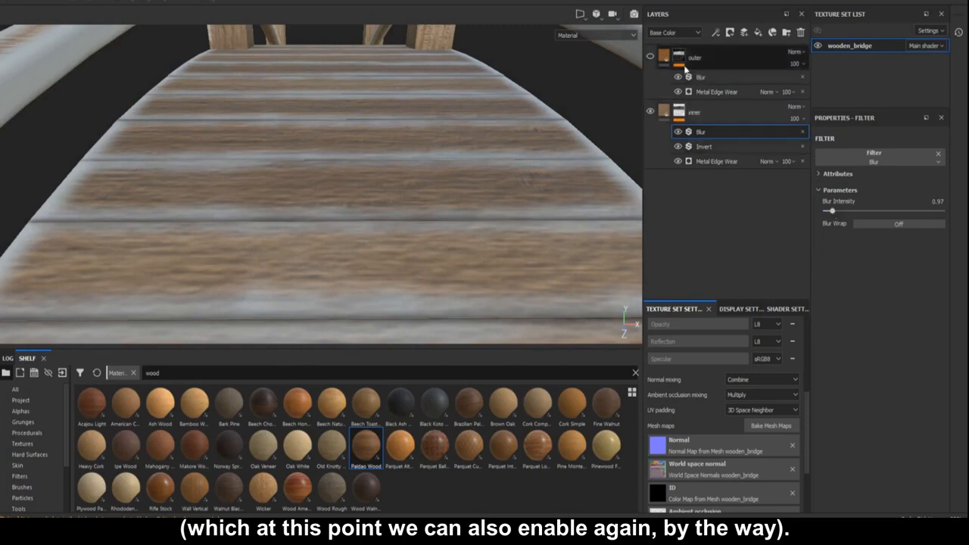
left_click(652, 57)
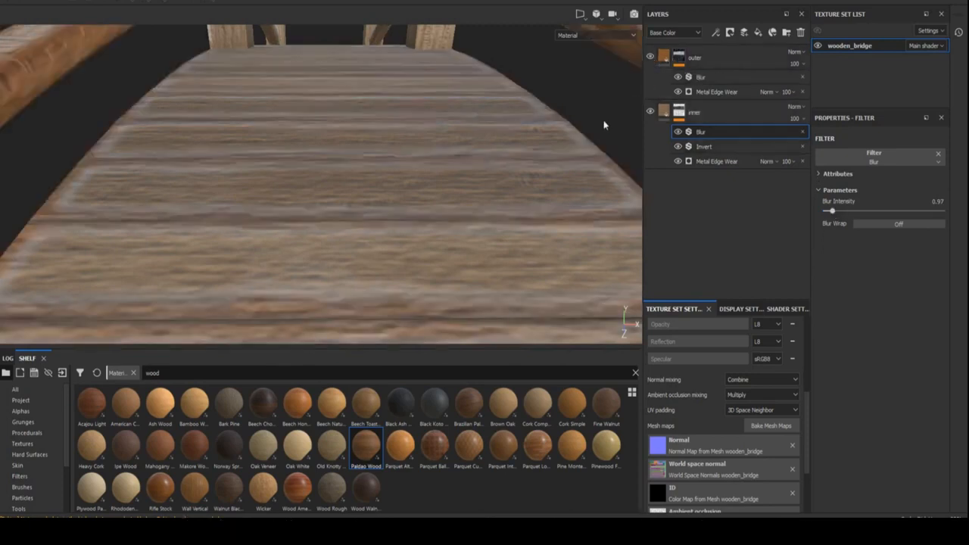
- Lower the inner mask's Blur Intensity, set the outer mask's to 0.42, and check the blend along the plank edges
left_click(833, 213)
left_click_drag(833, 213, 828, 213)
left_click(727, 77)
left_click_drag(828, 212, 829, 215)
scroll(302, 175, "down", 4)
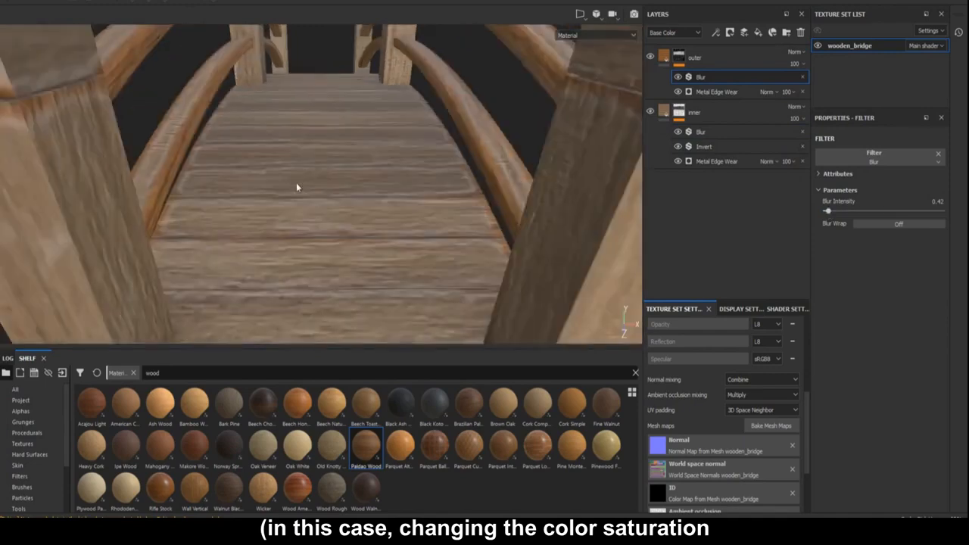
left_click_drag(296, 188, 416, 278, "alt")
scroll(407, 238, "up", 4)
scroll(416, 278, "up", 3)
middle_click_drag(415, 278, 402, 268, "alt")
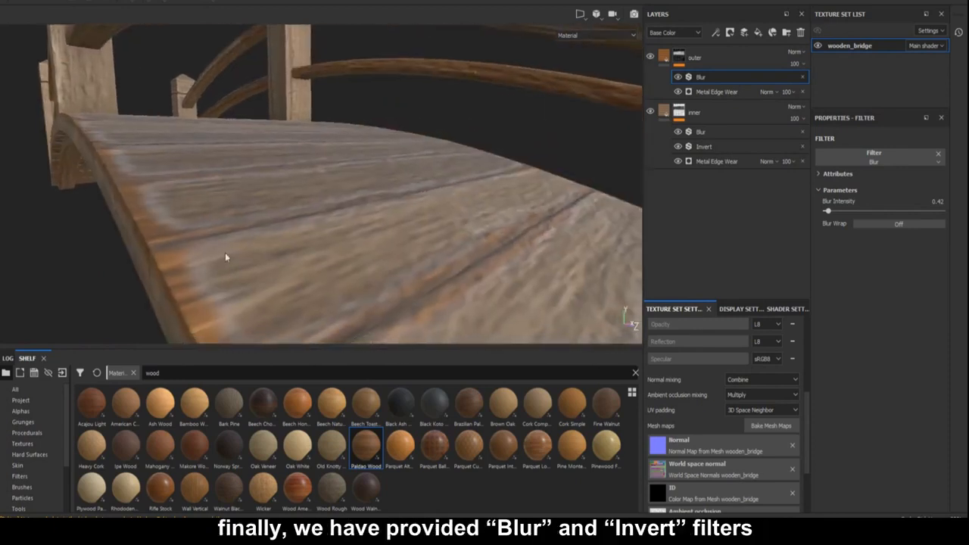